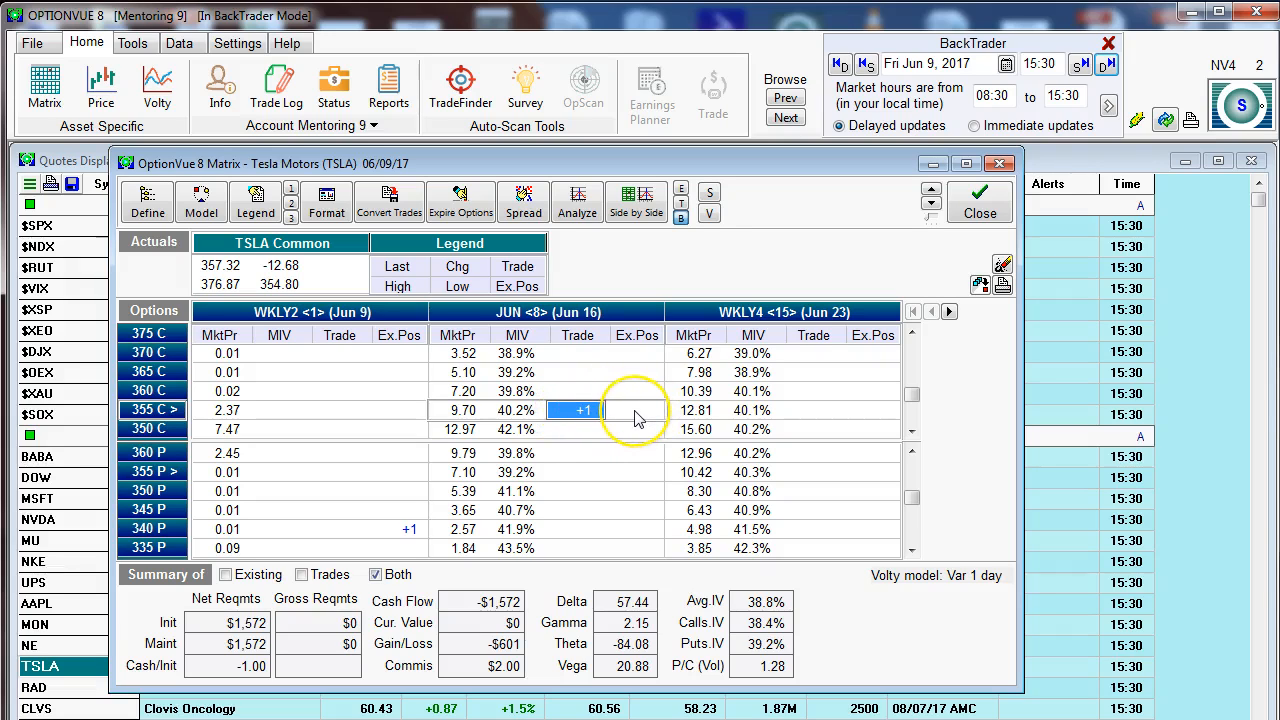
# Step: Convert the pending June 355 call trade into an existing position and check its entry in the transaction log
pyautogui.click(389, 212)
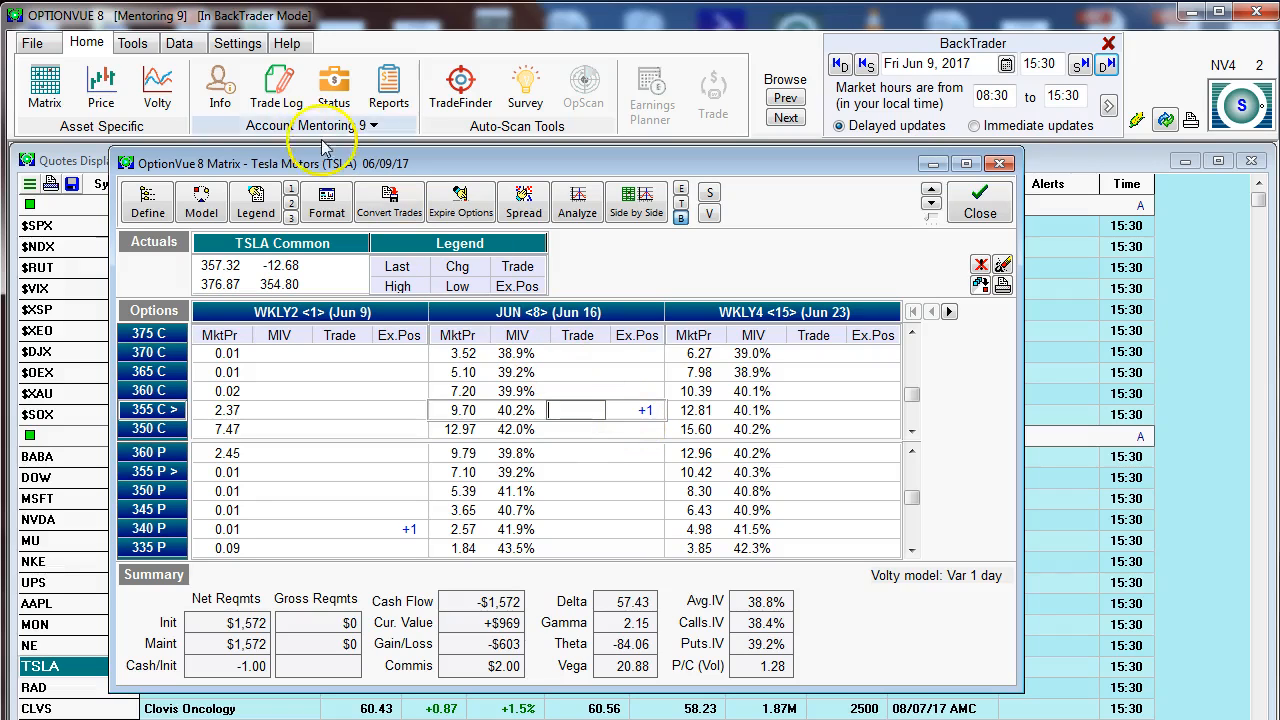
pyautogui.click(268, 90)
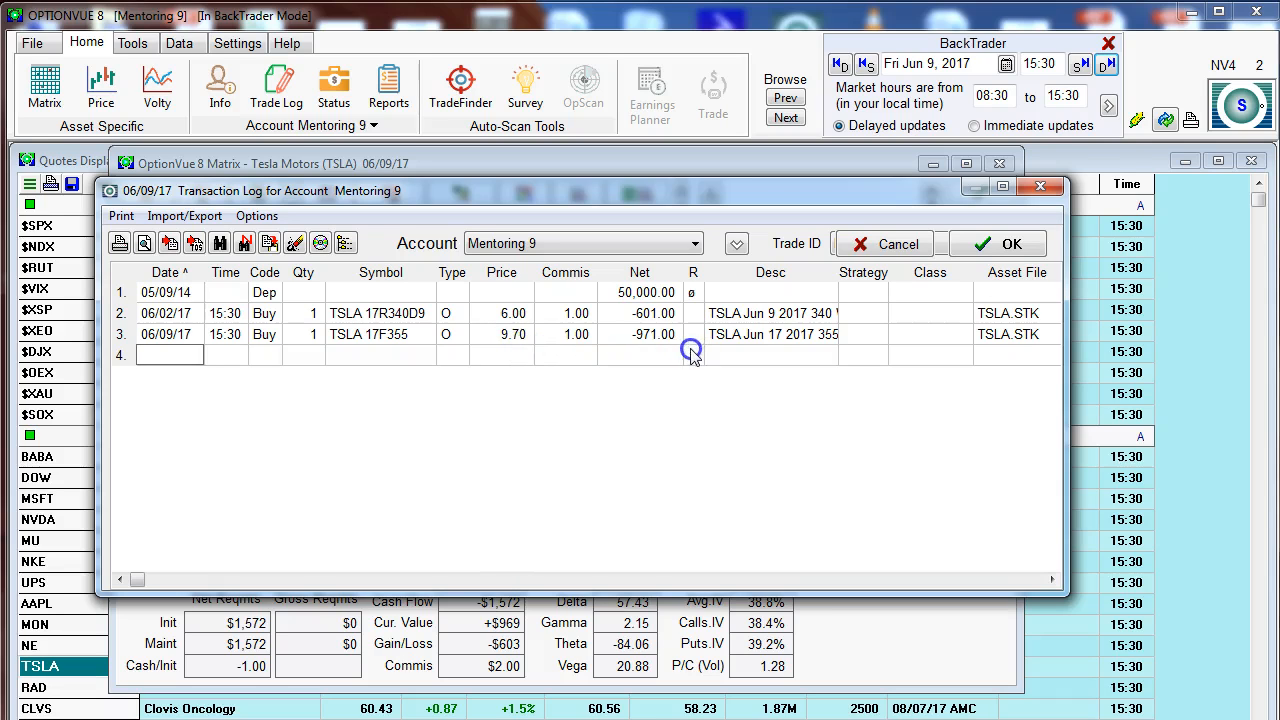
pyautogui.click(997, 243)
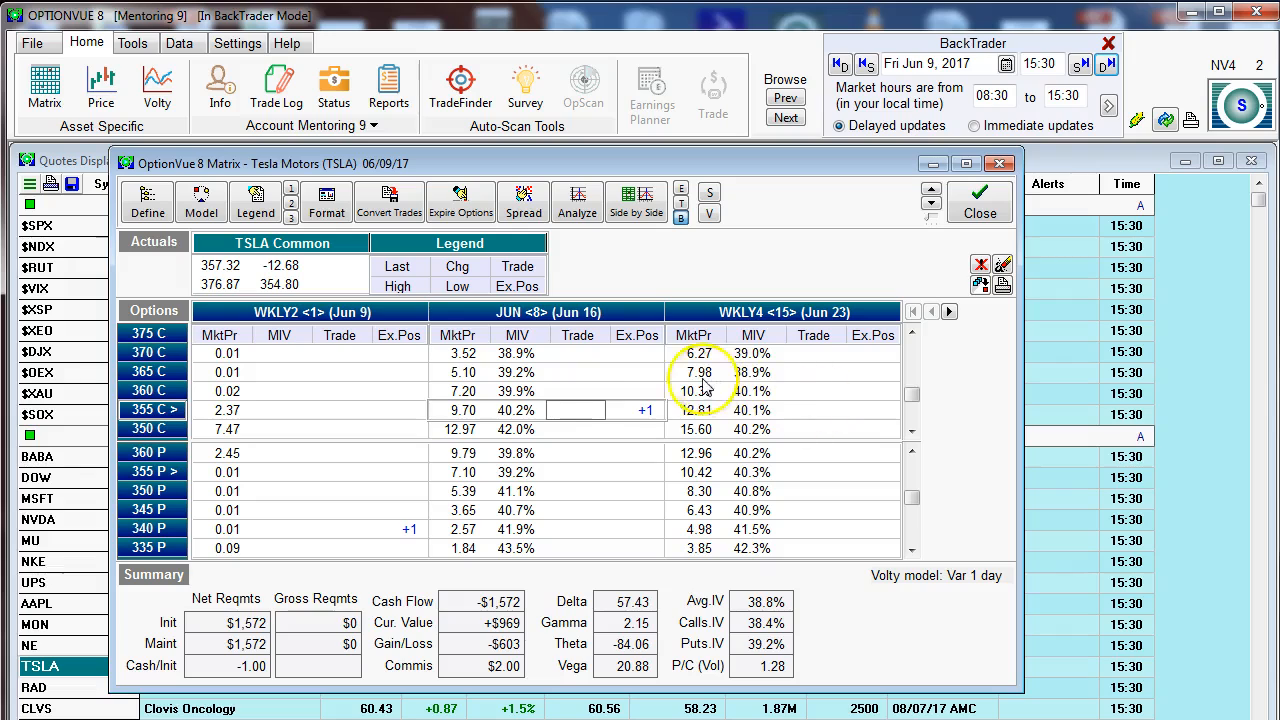
# Step: Try entering 1 directly as the existing position of the June 365 call and clear it again
pyautogui.click(645, 373)
pyautogui.write('1')
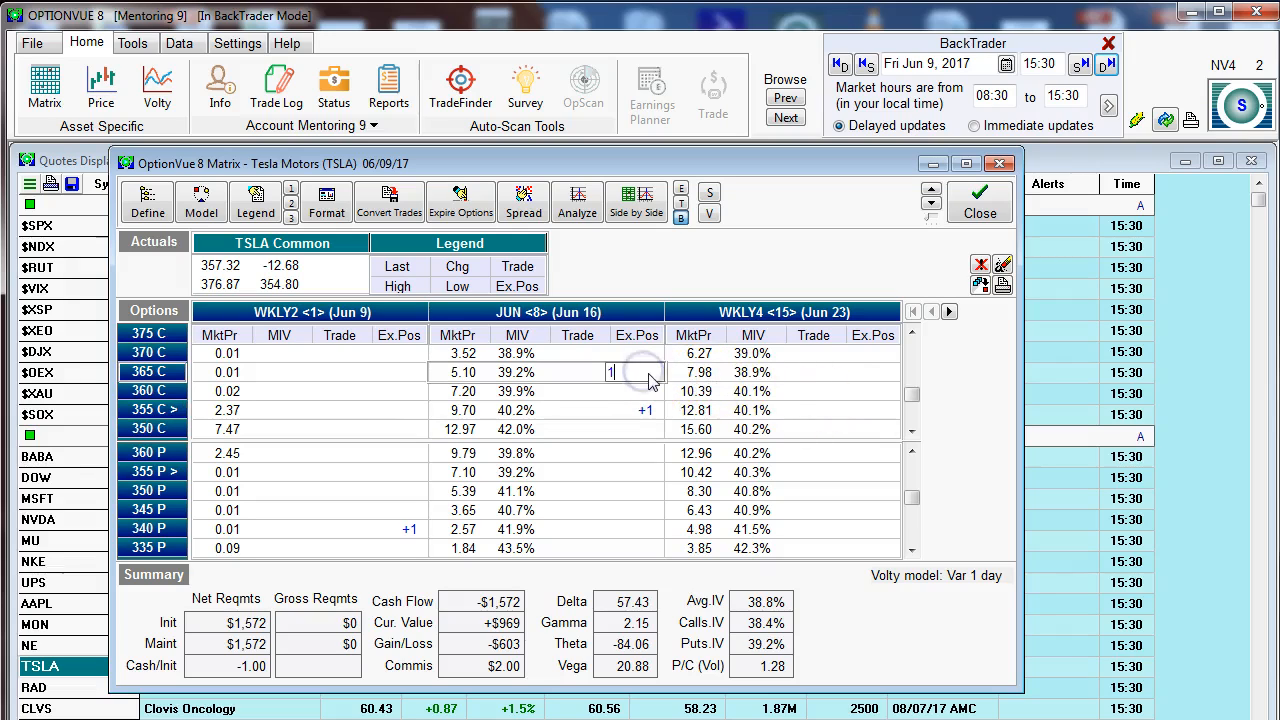
pyautogui.press('Return')
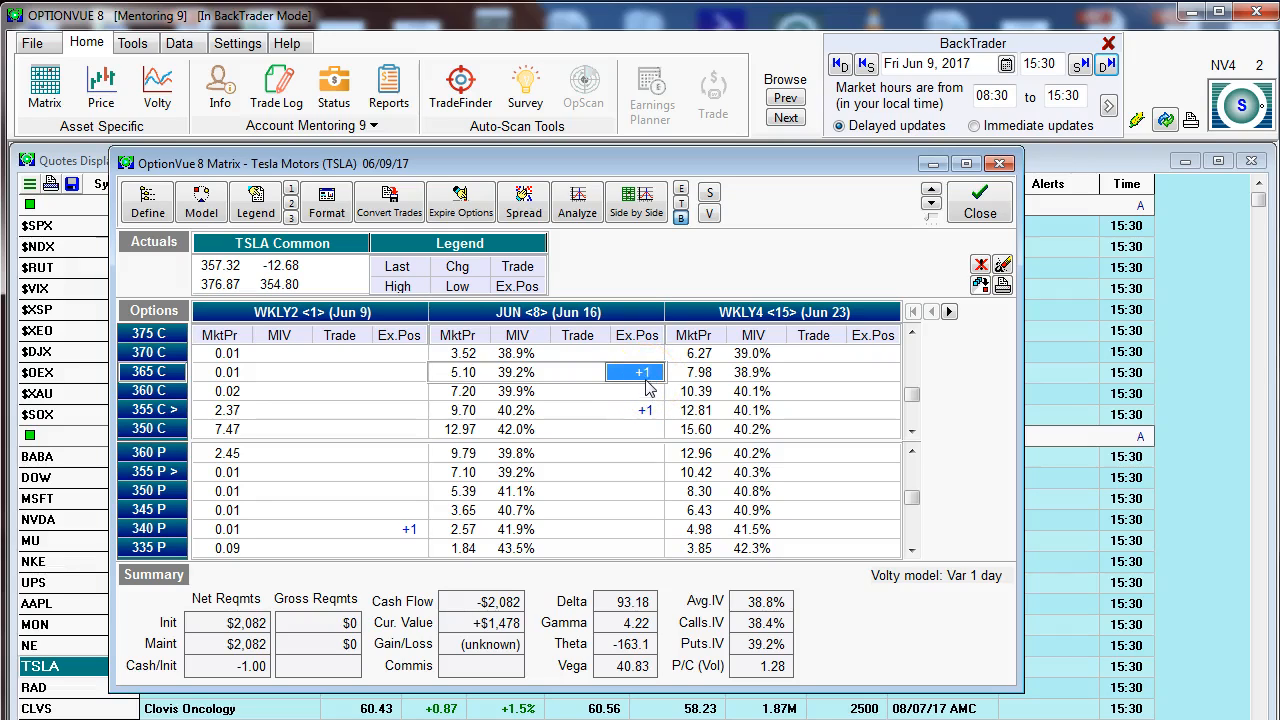
pyautogui.press('Delete')
# Step: Try entering a trade of 1 on the June 365 call and clear it again
pyautogui.click(572, 371)
pyautogui.write('1')
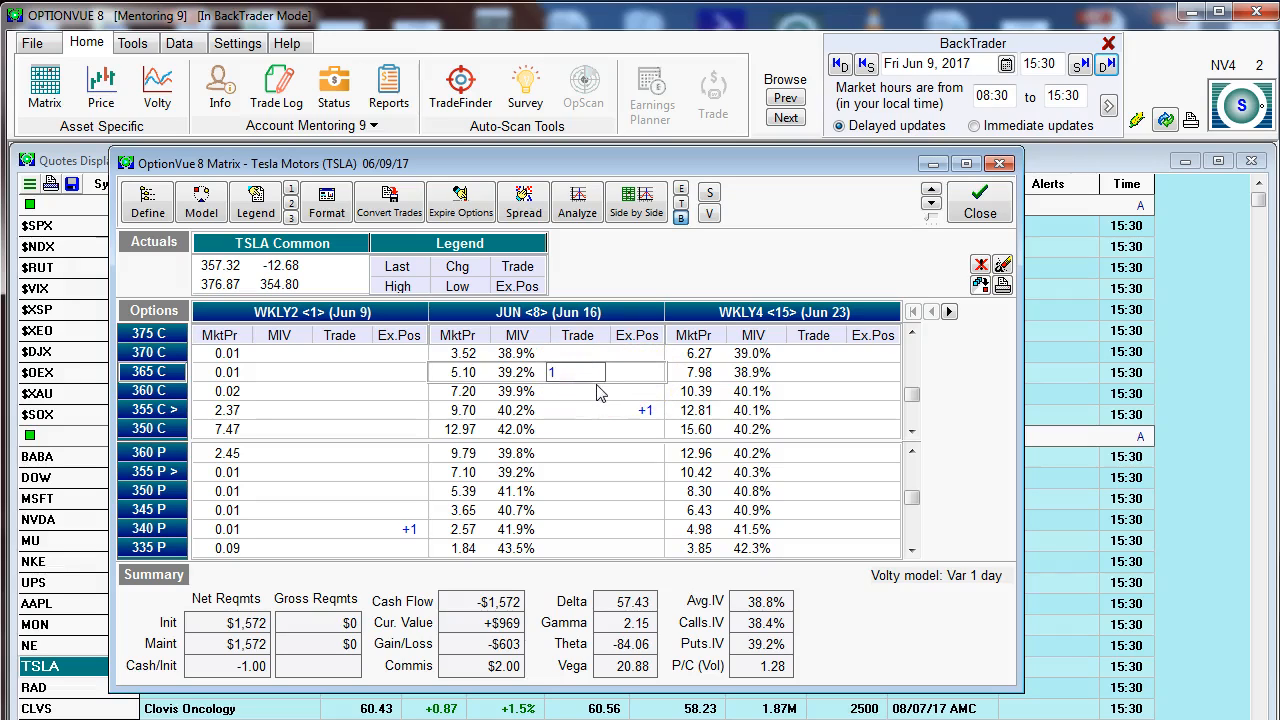
pyautogui.press('Return')
pyautogui.press('Delete')
# Step: Open the detail window of the June 355 call and move it over the middle of the matrix
pyautogui.click(537, 413)
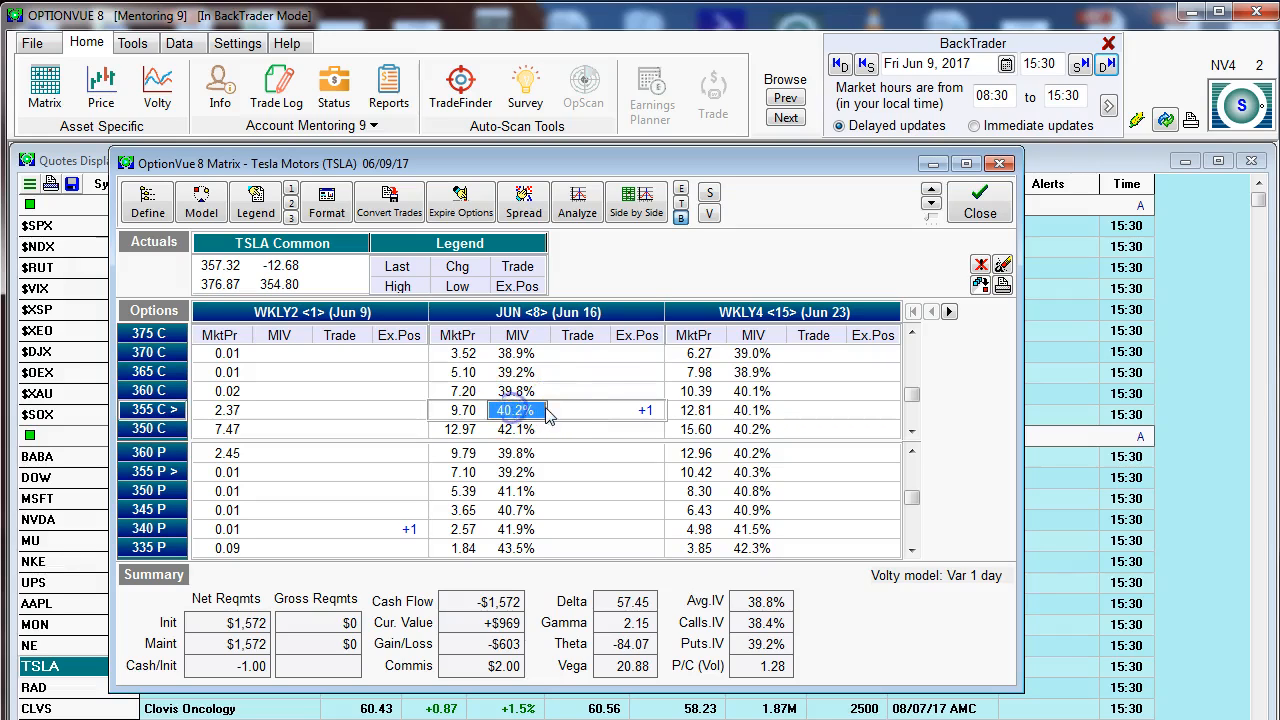
pyautogui.click(462, 411)
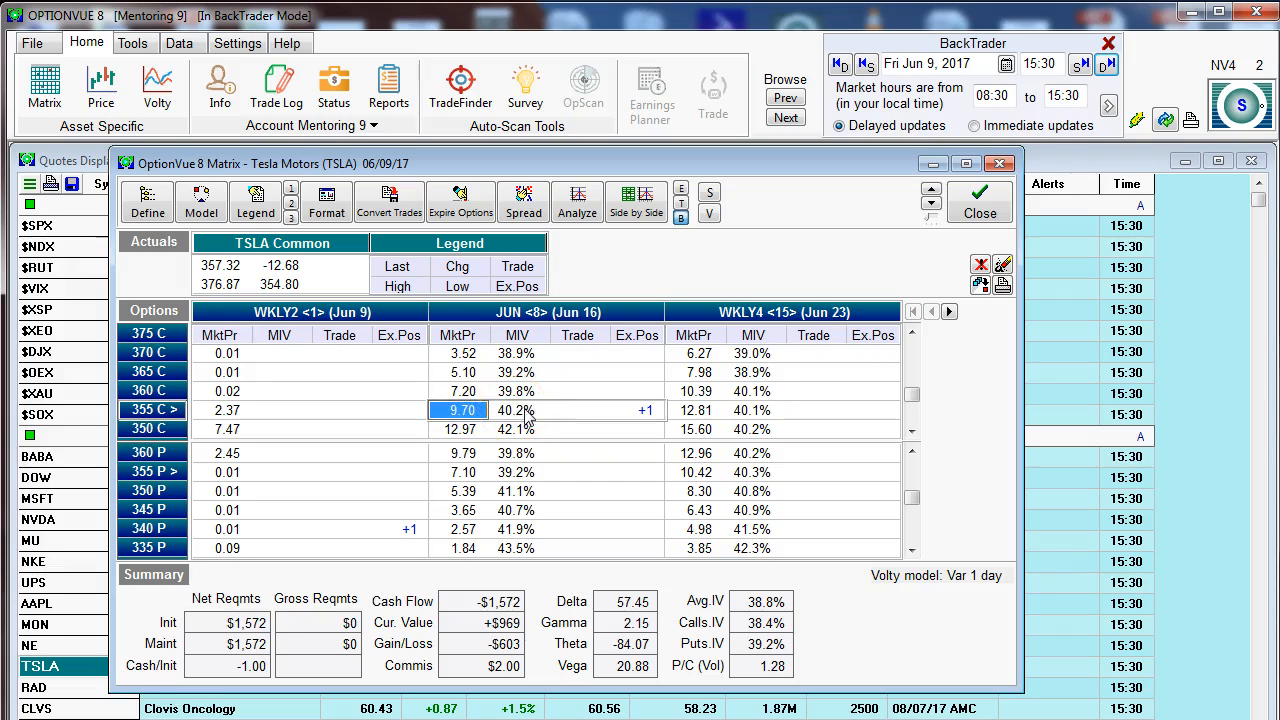
pyautogui.doubleClick(517, 411)
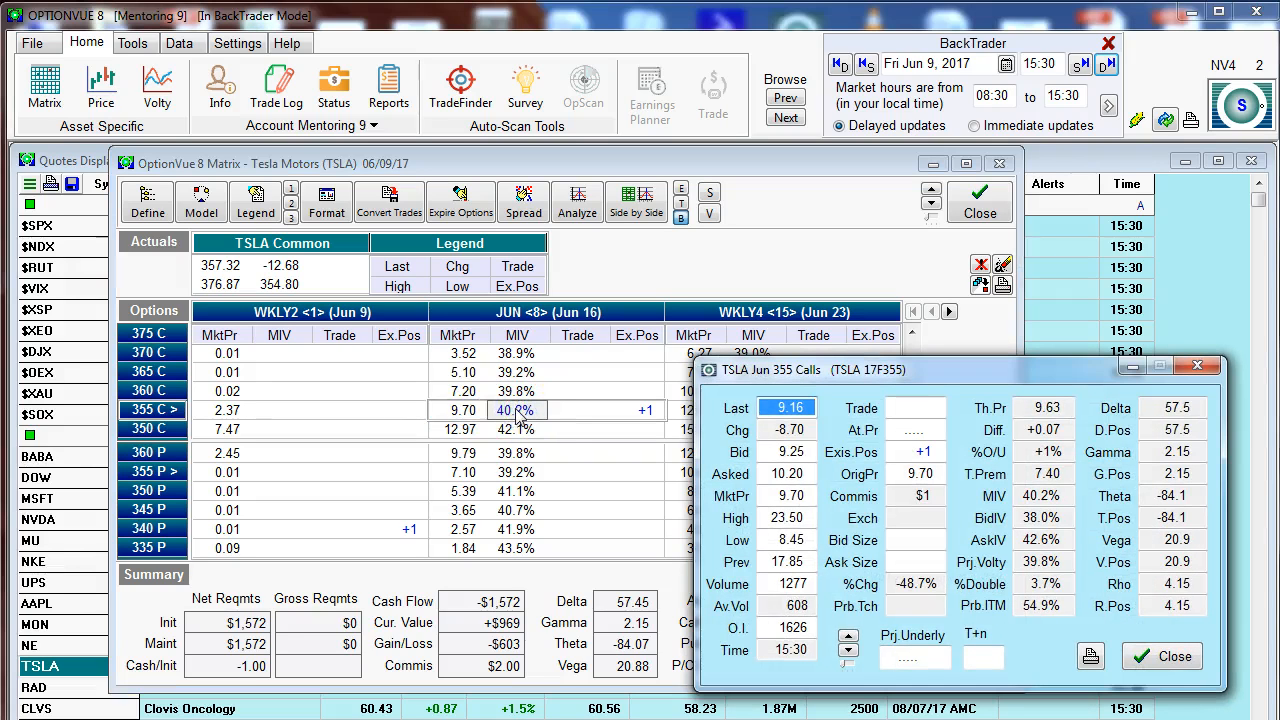
pyautogui.moveTo(735, 372); pyautogui.dragTo(440, 278)
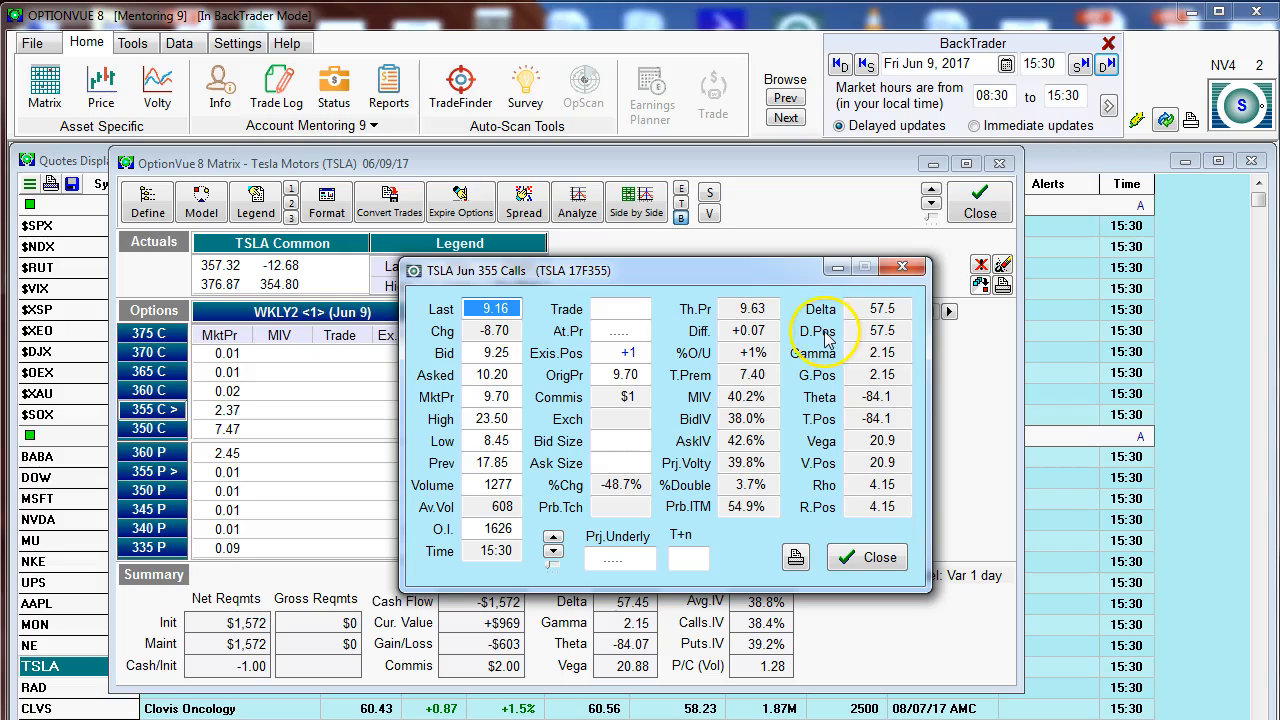
# Step: Project the June 355 call at an underlying price of 370 and 2 days ahead
pyautogui.click(612, 560)
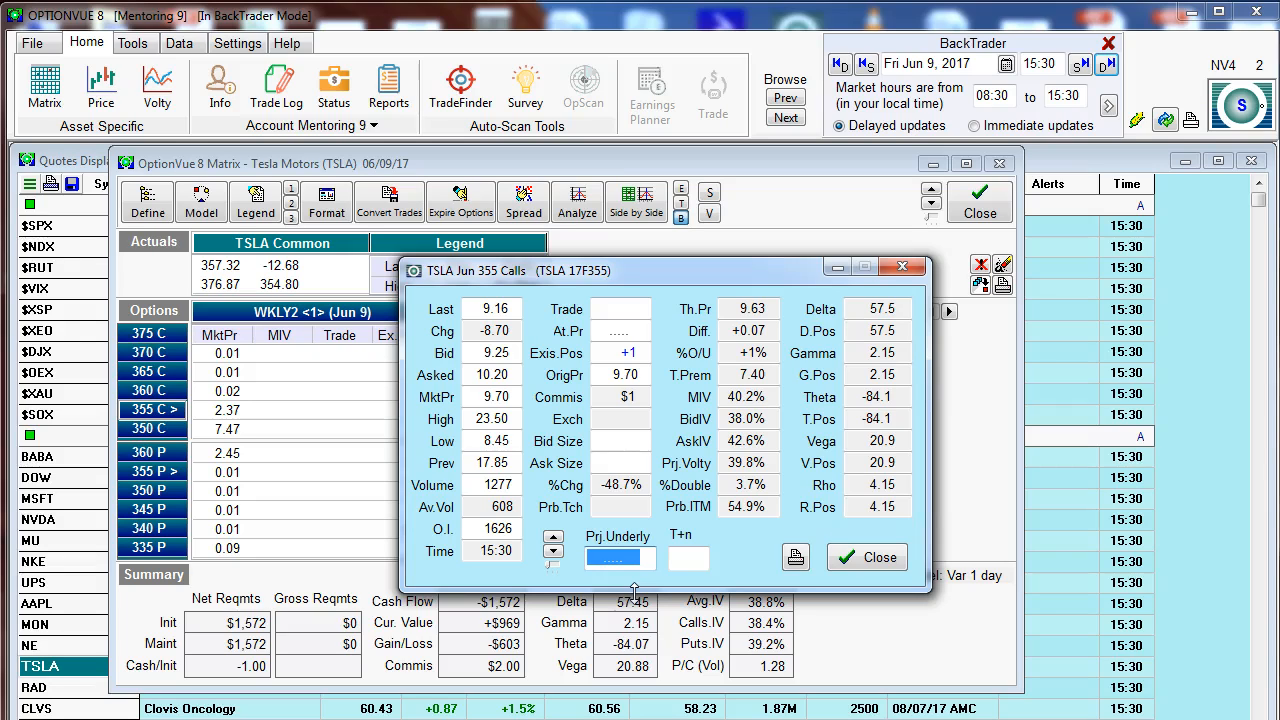
pyautogui.write('370')
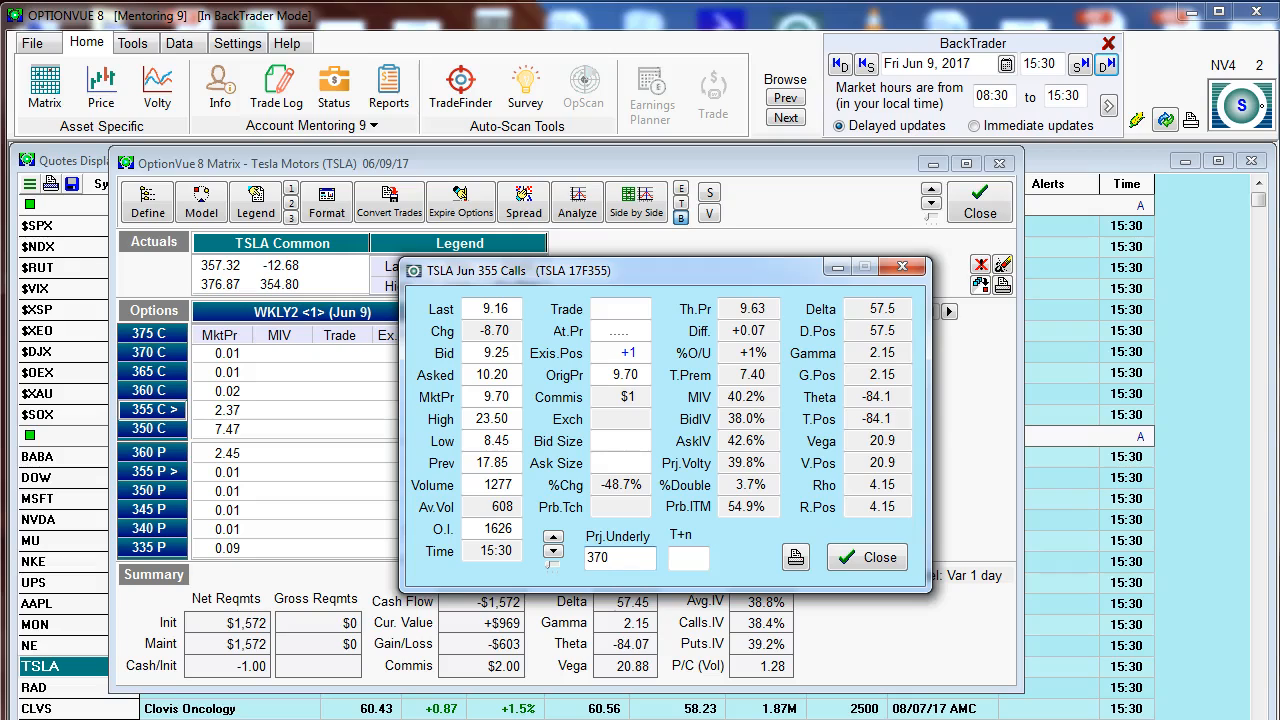
pyautogui.press('Return')
pyautogui.click(680, 563)
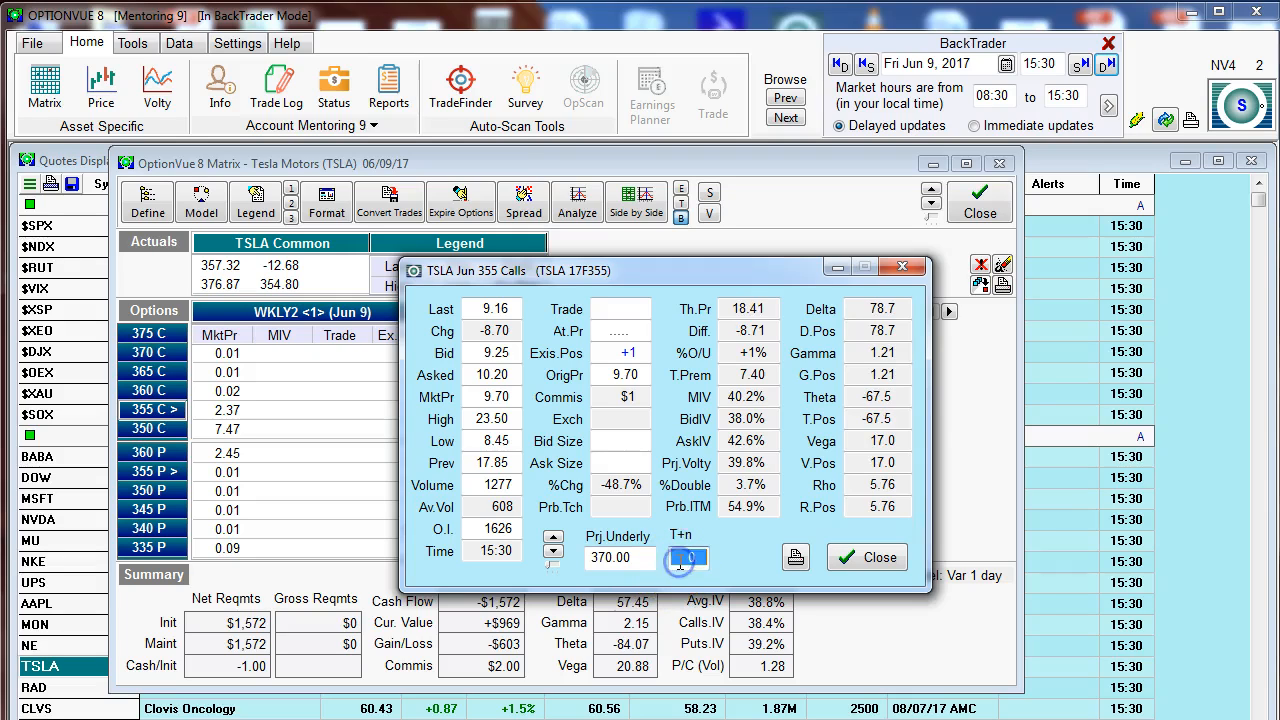
pyautogui.write('2')
pyautogui.press('Return')
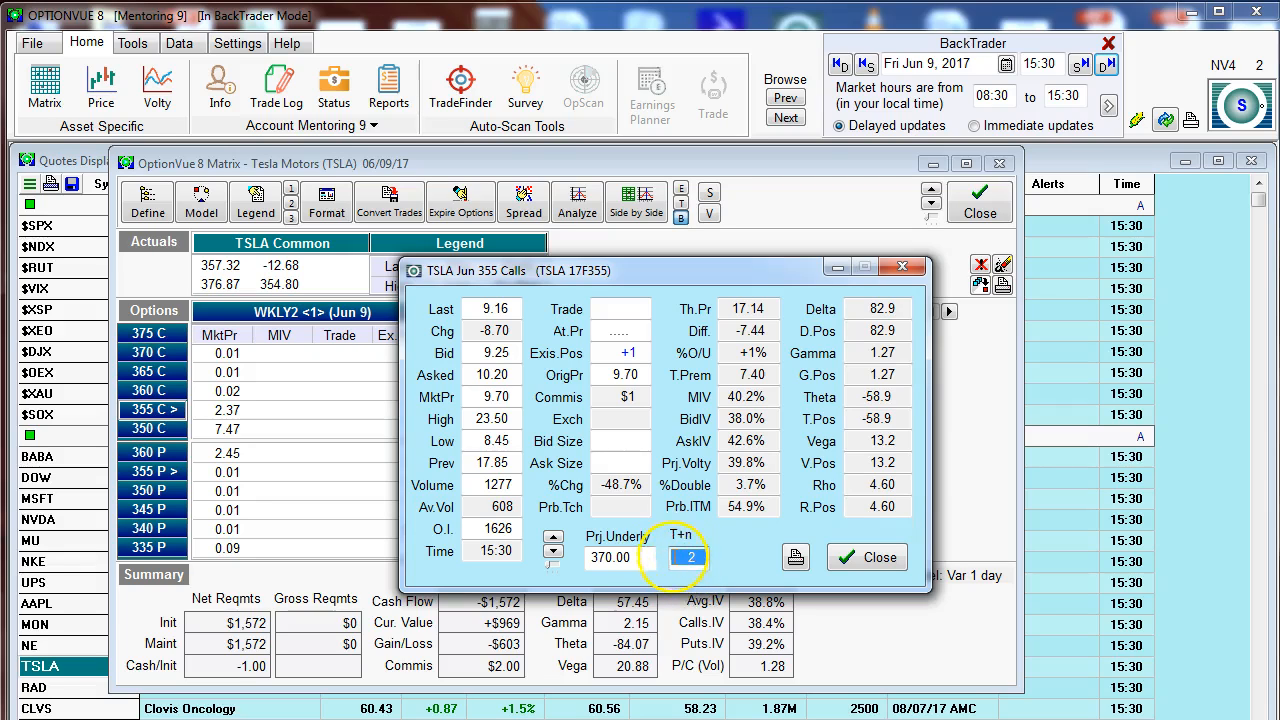
# Step: Change the June 355 call's projection to 5 days ahead and close its detail window
pyautogui.click(630, 559)
pyautogui.click(697, 555)
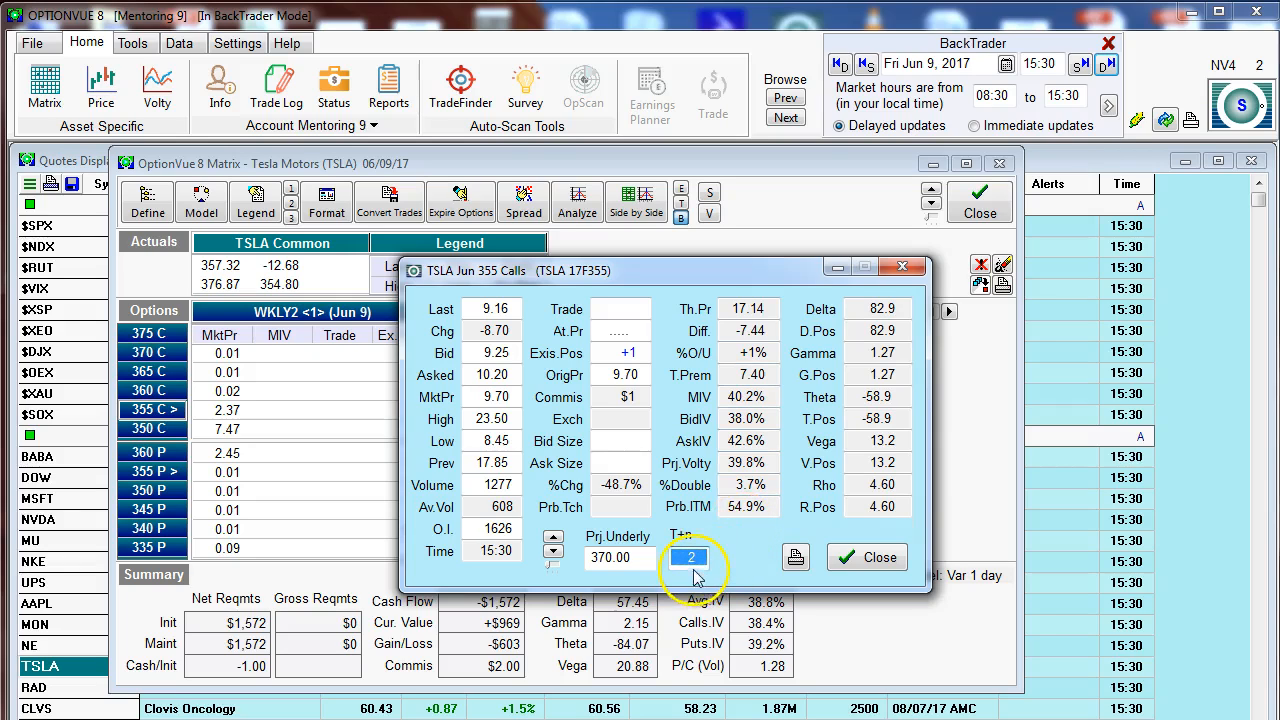
pyautogui.write('5')
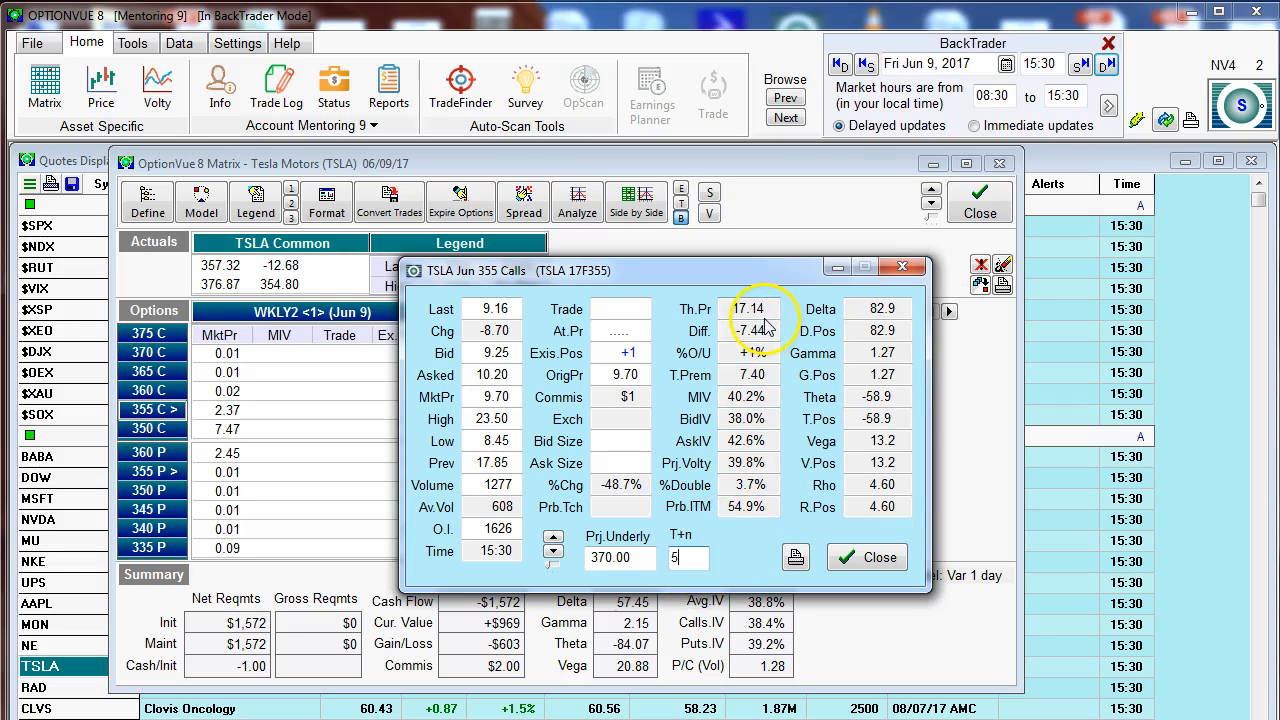
pyautogui.press('Return')
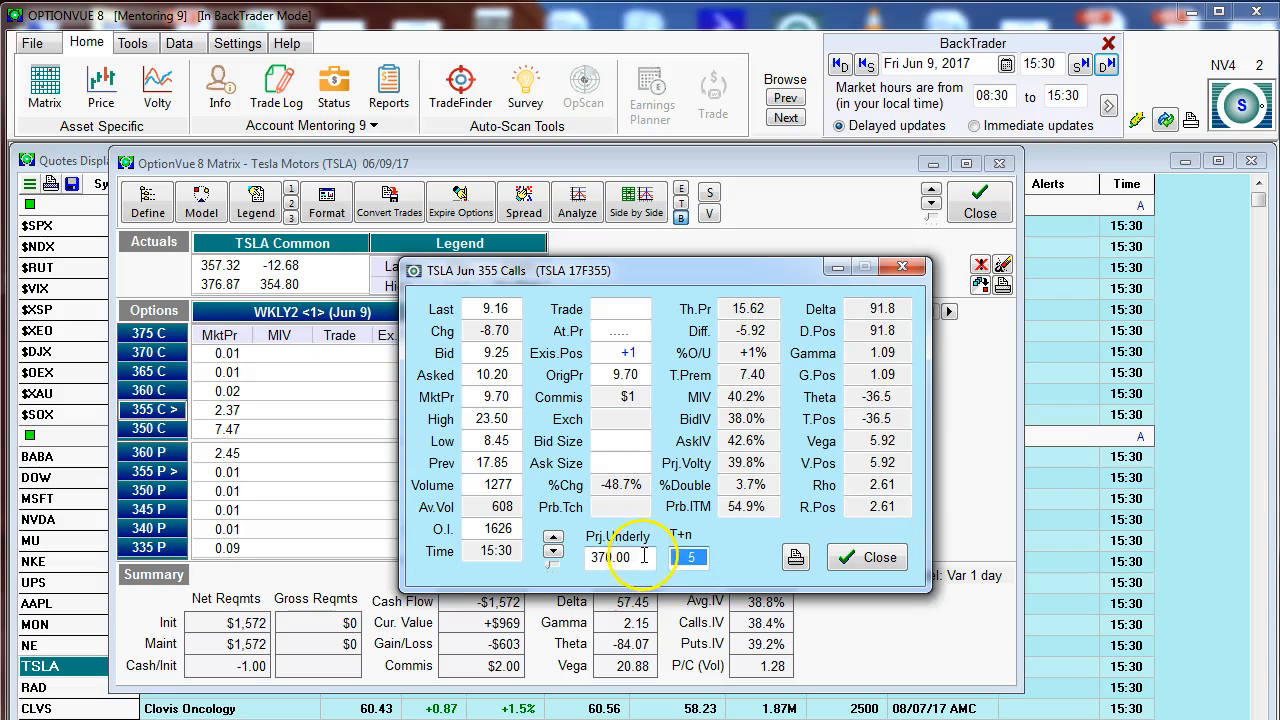
pyautogui.moveTo(645, 557); pyautogui.dragTo(577, 567)
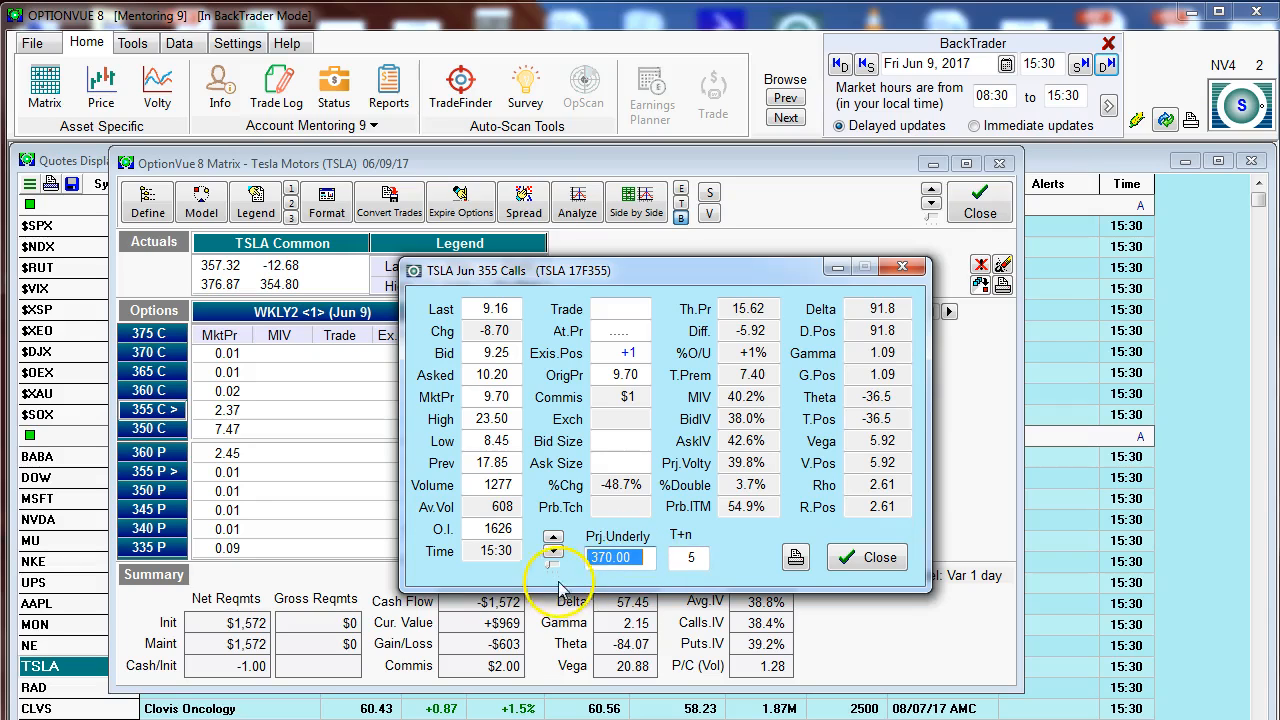
pyautogui.click(700, 560)
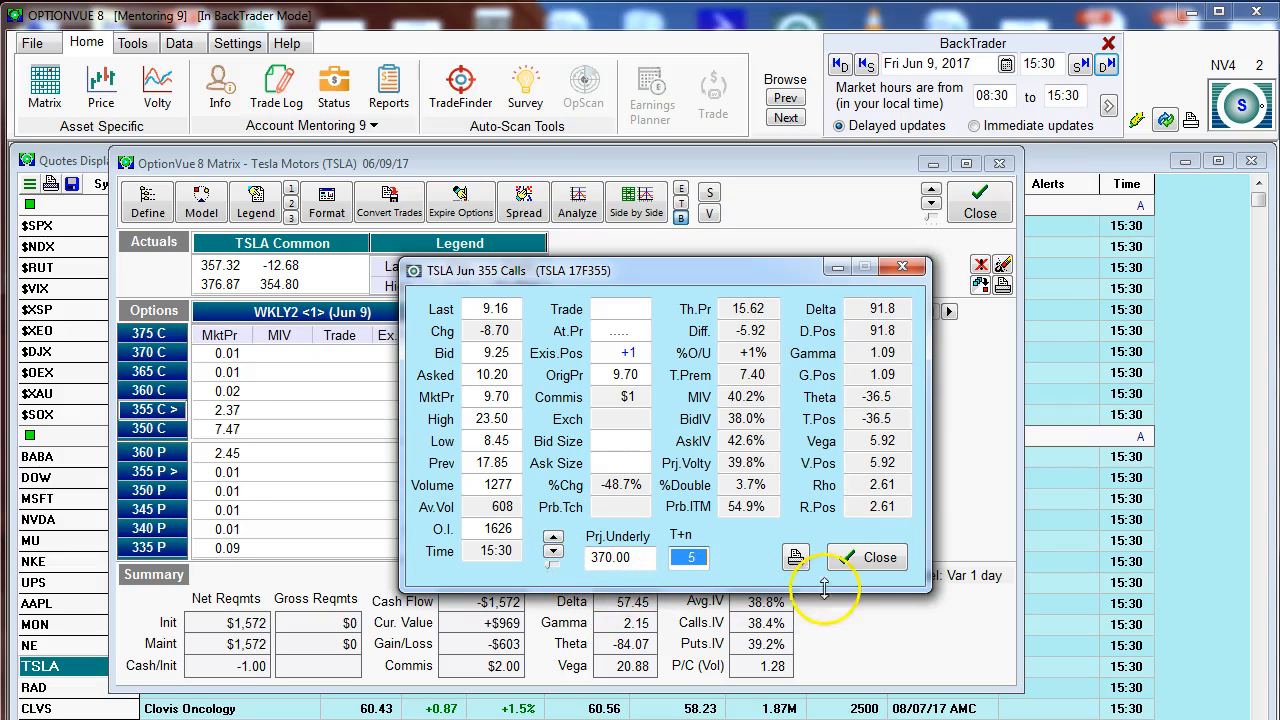
pyautogui.click(849, 560)
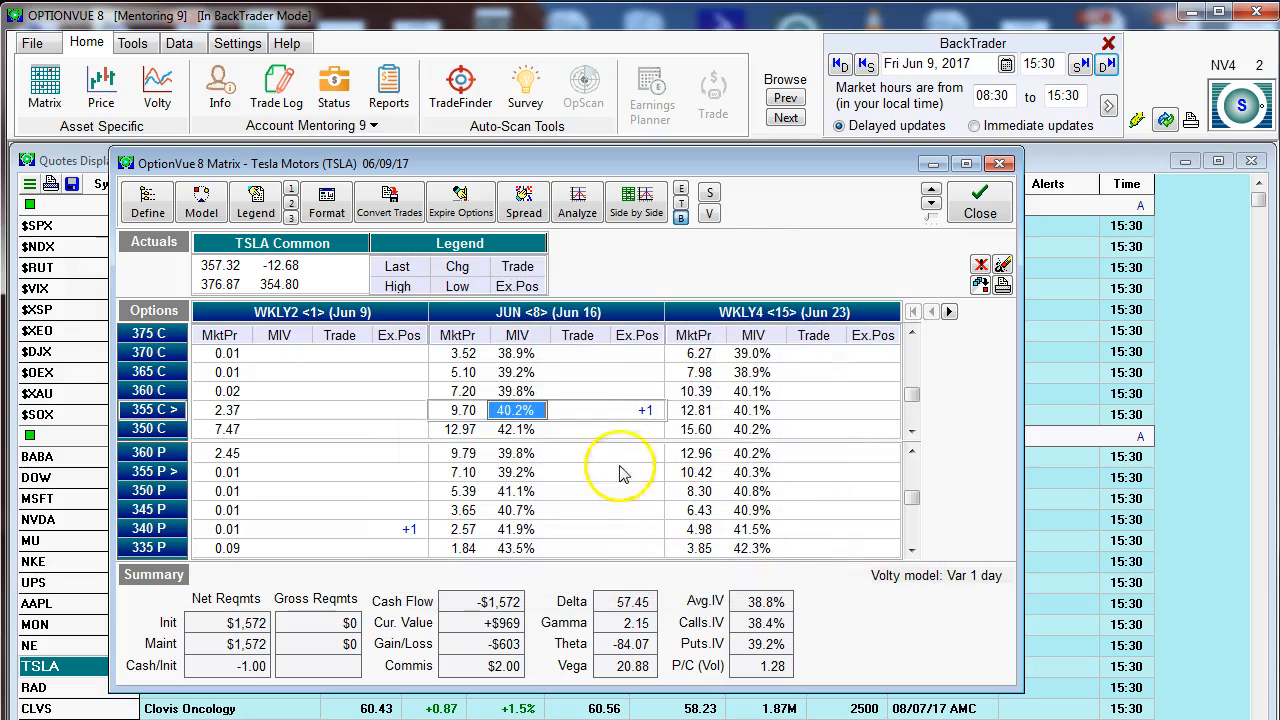
# Step: Reopen the June 355 call's details from its trade cell and close them
pyautogui.click(558, 410)
pyautogui.click(558, 410)
pyautogui.click(855, 558)
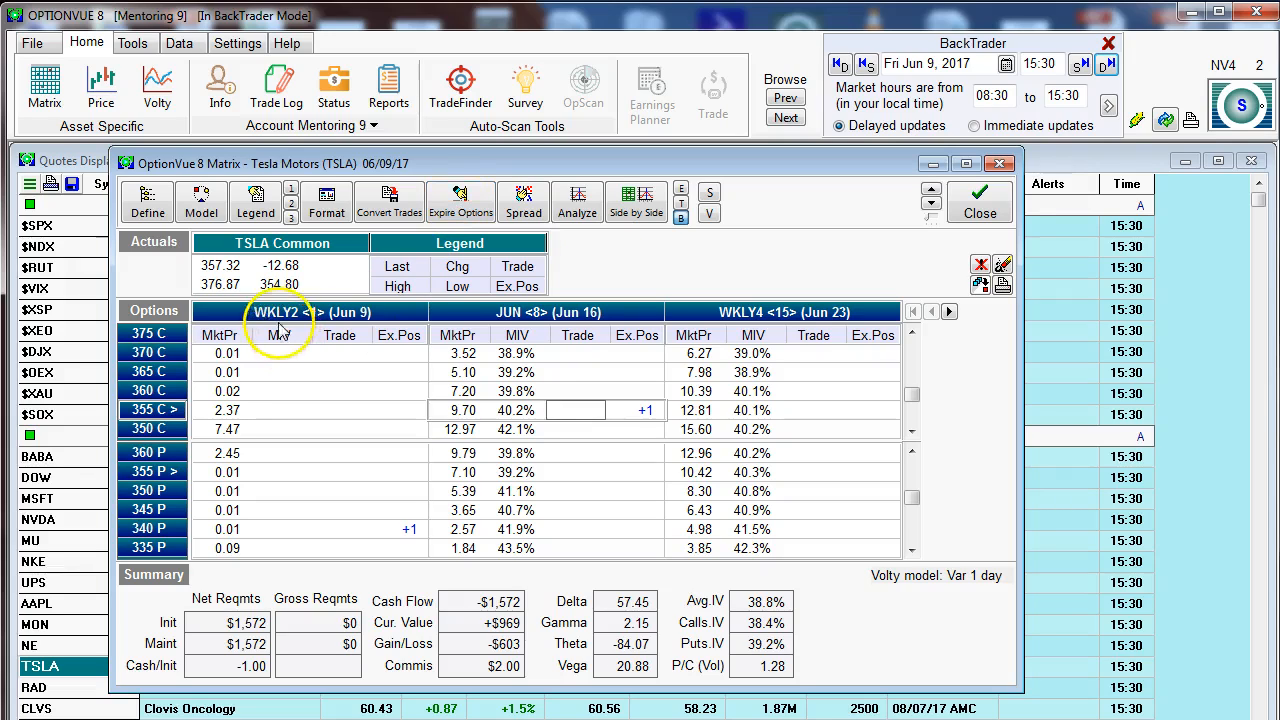
# Step: Expire the nearby TSLA options, including the existing June 9 340 put position
pyautogui.click(285, 529)
pyautogui.click(339, 528)
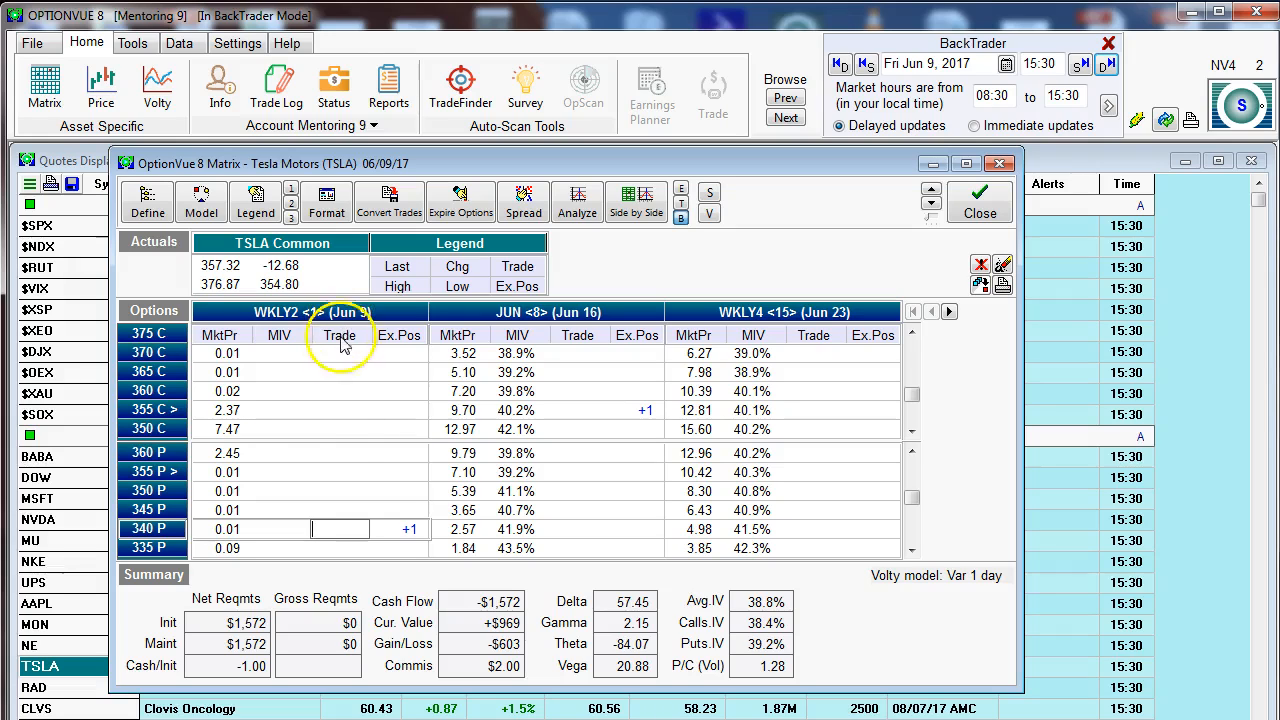
pyautogui.click(413, 529)
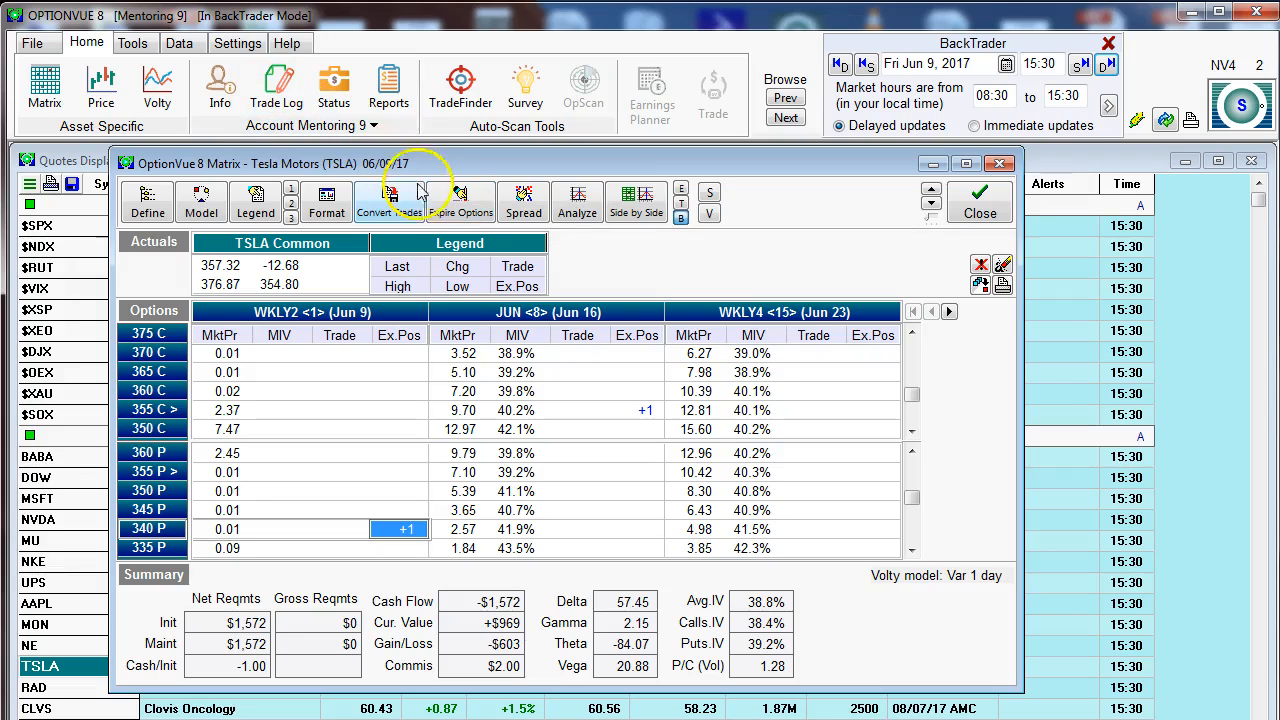
pyautogui.click(462, 215)
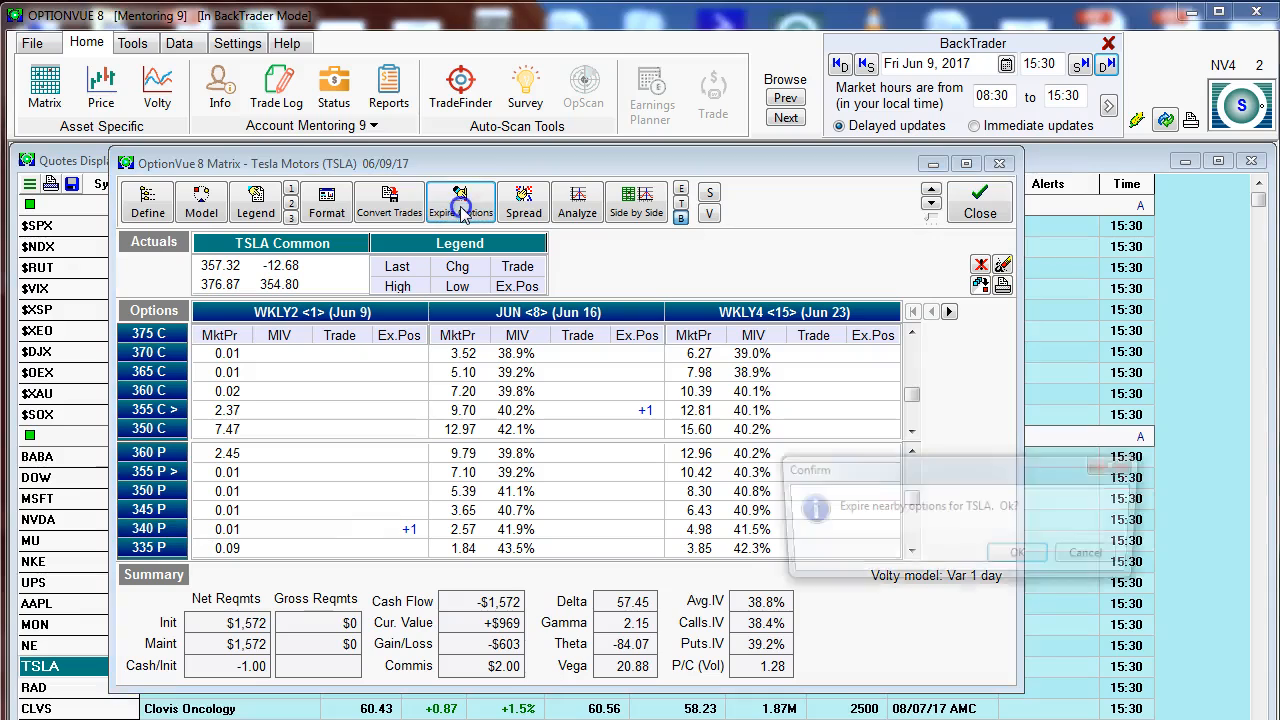
pyautogui.moveTo(810, 468); pyautogui.dragTo(416, 328)
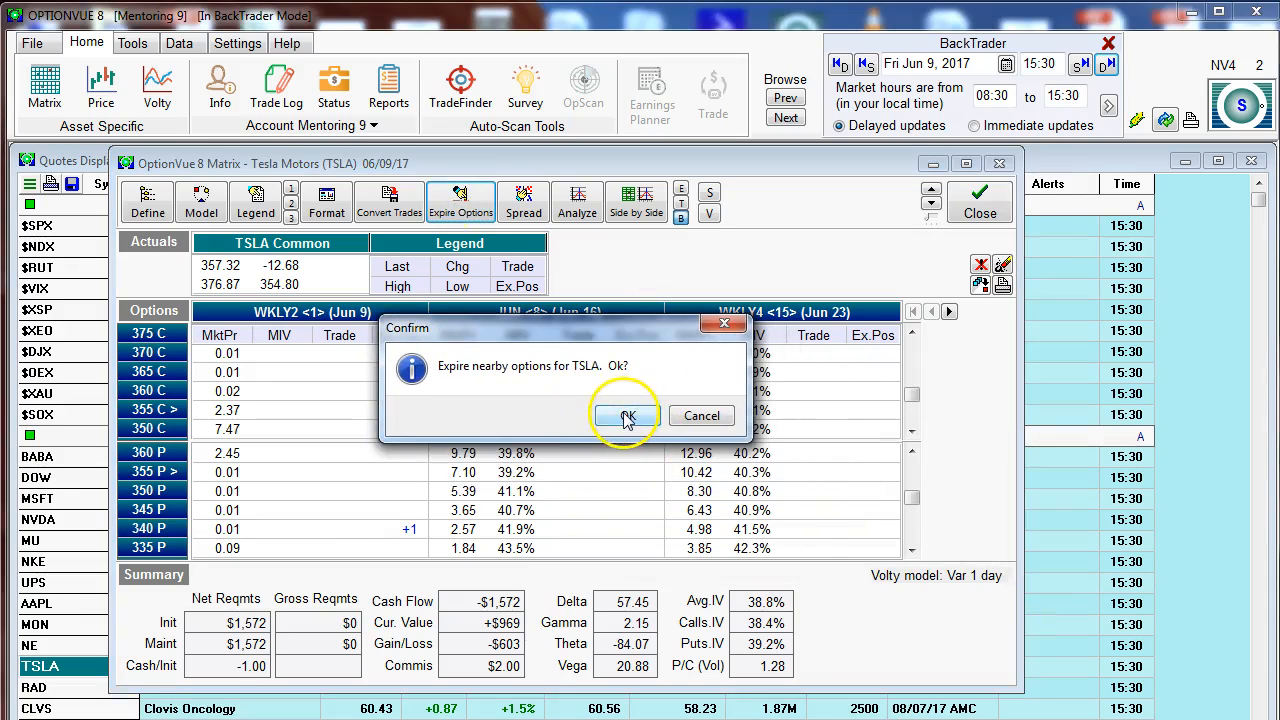
pyautogui.click(628, 418)
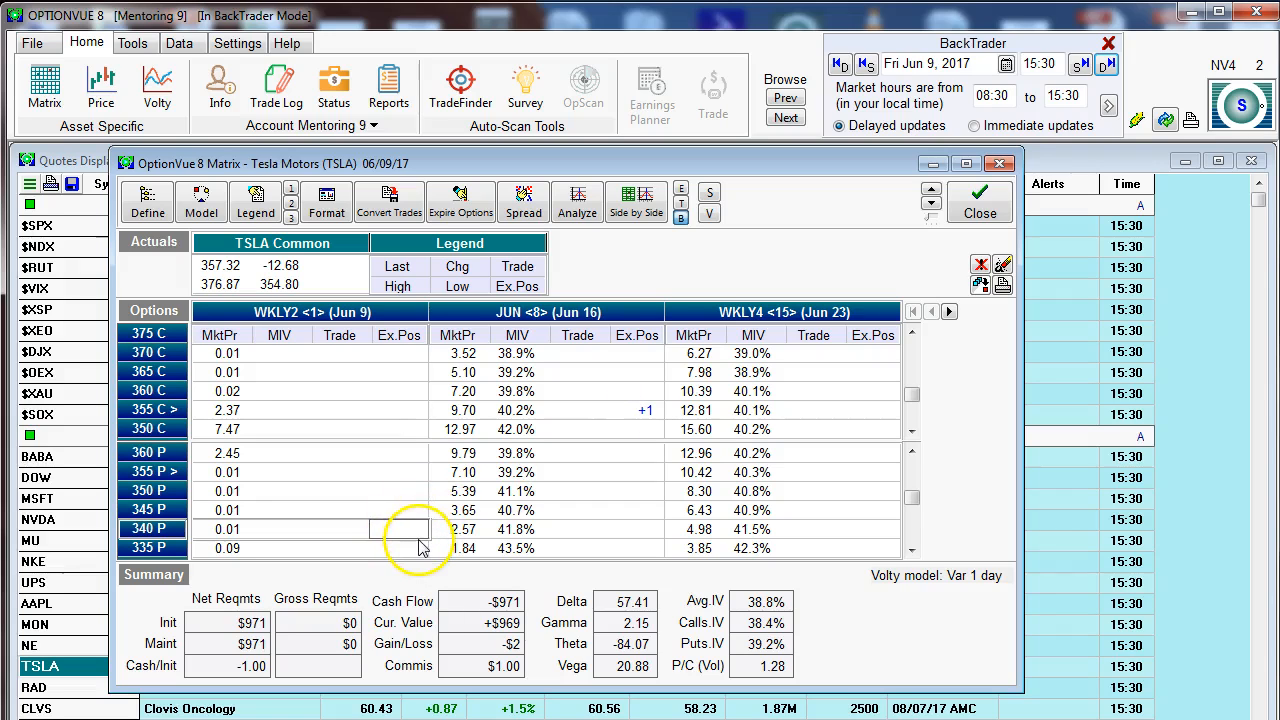
# Step: Check the transaction log for the expiration entry of the 340 put and close the log
pyautogui.click(280, 92)
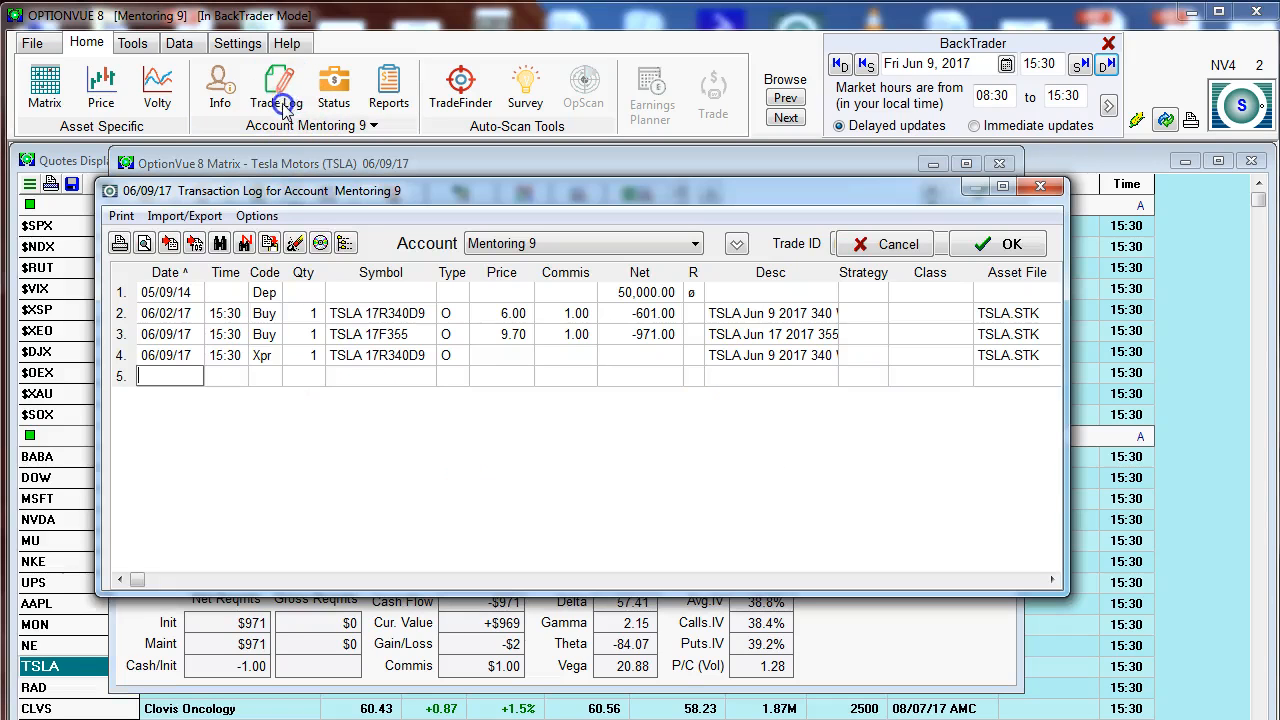
pyautogui.click(165, 370)
pyautogui.click(962, 248)
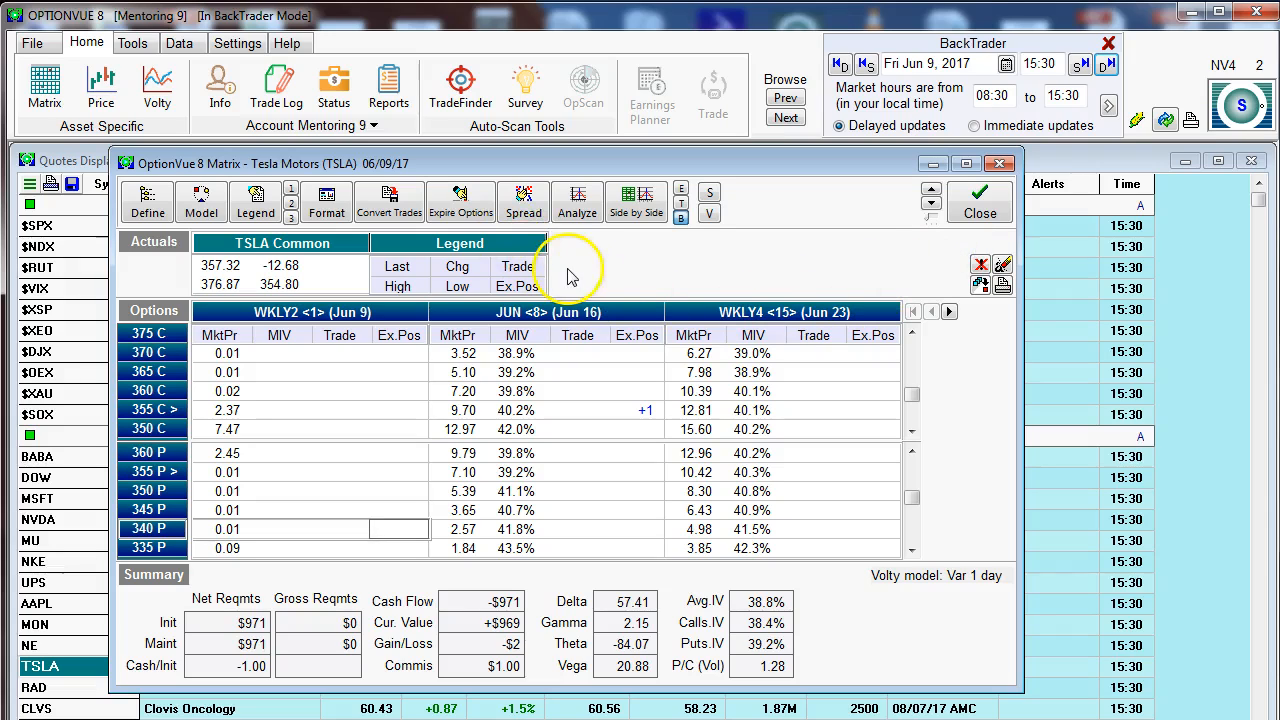
# Step: Enter trades of +1 on the June 355 call and -2 on the June 365 call
pyautogui.click(523, 204)
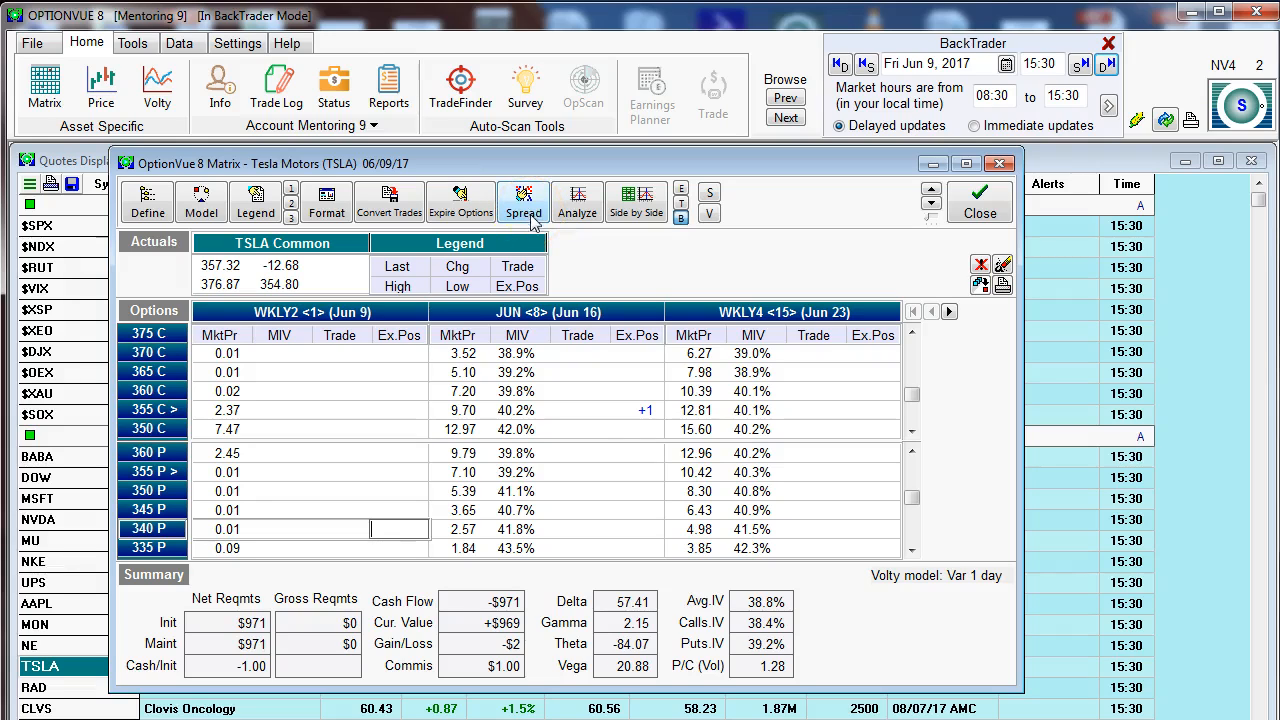
pyautogui.click(574, 411)
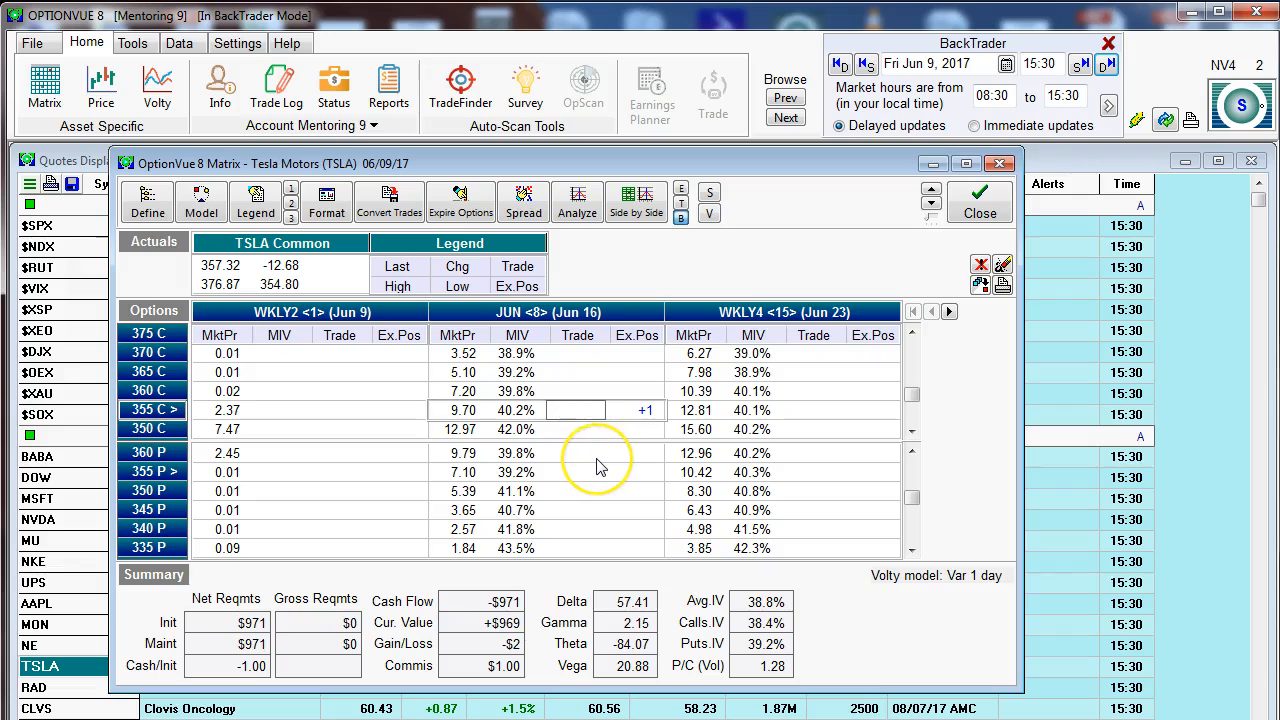
pyautogui.press('Up')
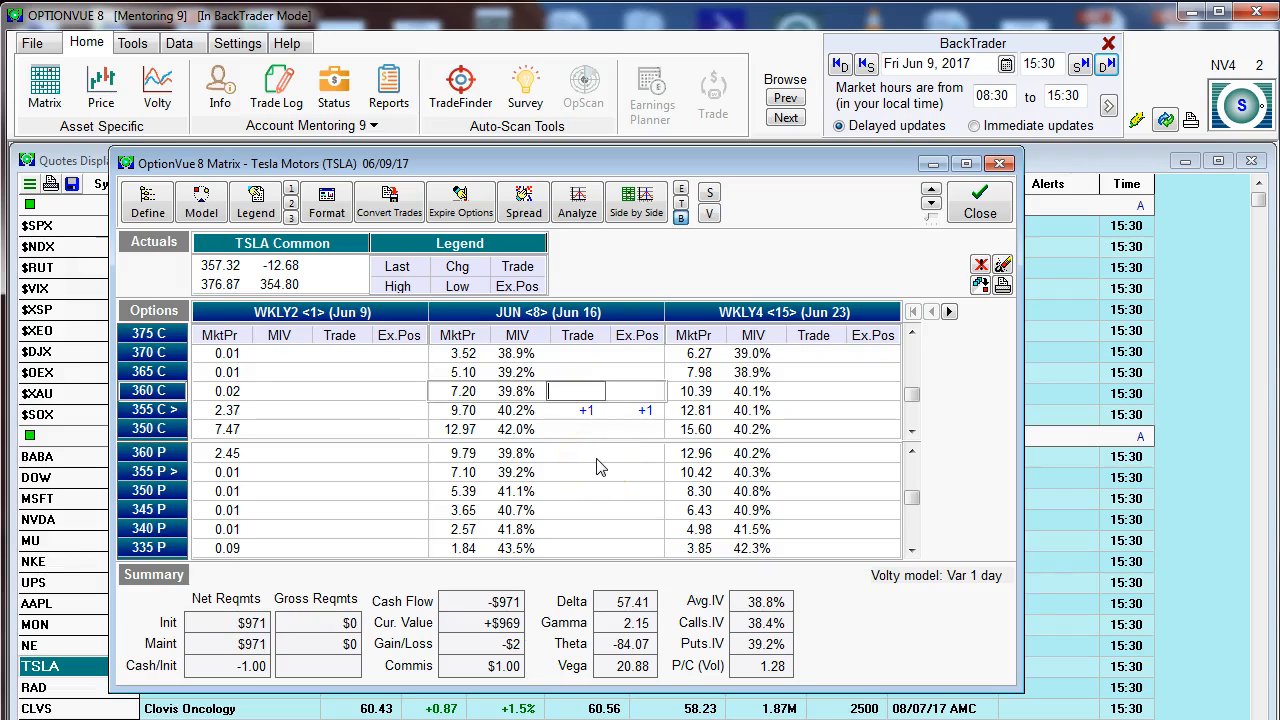
pyautogui.press('Up')
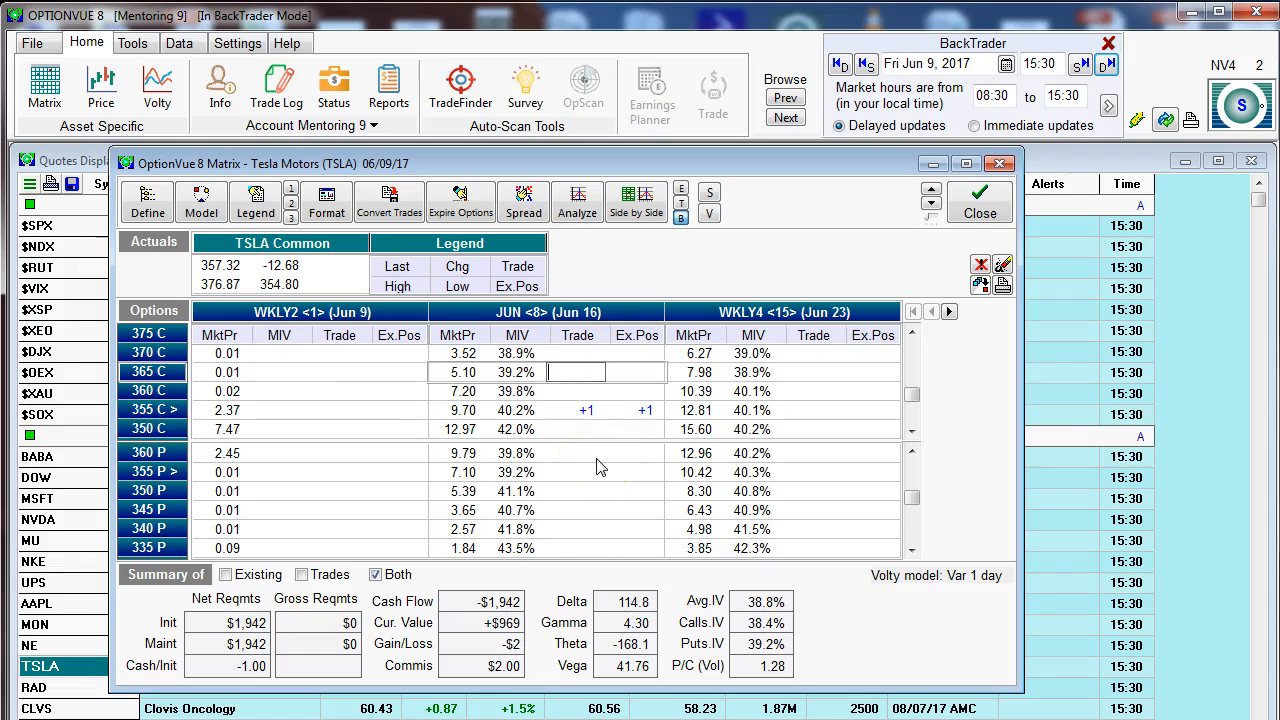
pyautogui.write('-2')
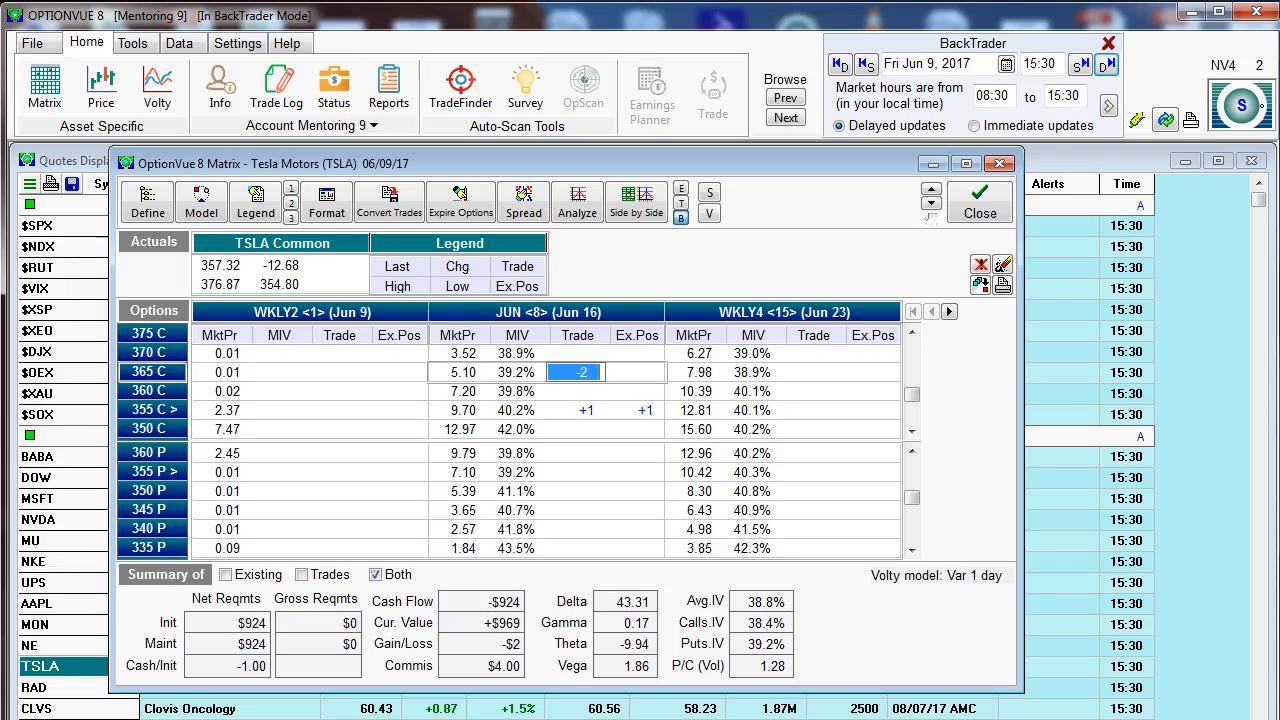
# Step: Construct a spread with two position legs: long one June 355 call and short two June 365 calls
pyautogui.click(587, 413)
pyautogui.press('Up')
pyautogui.press('Up')
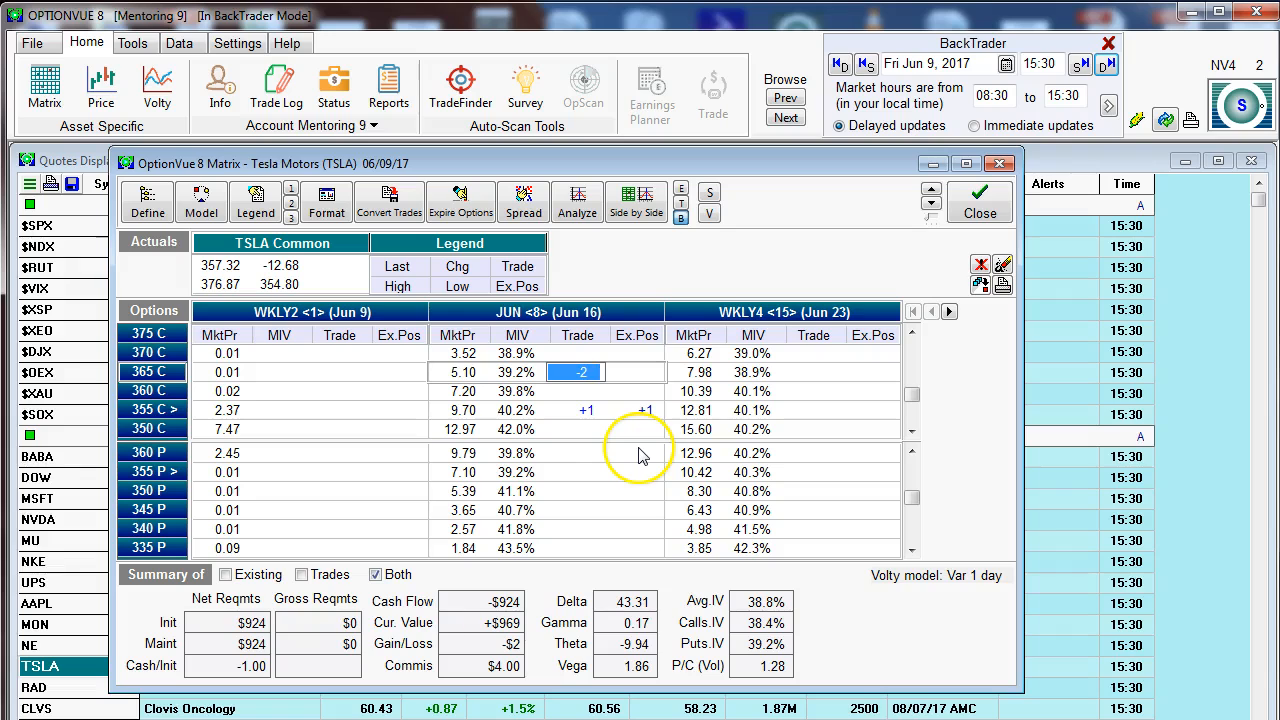
pyautogui.click(527, 214)
pyautogui.moveTo(870, 336); pyautogui.dragTo(818, 255)
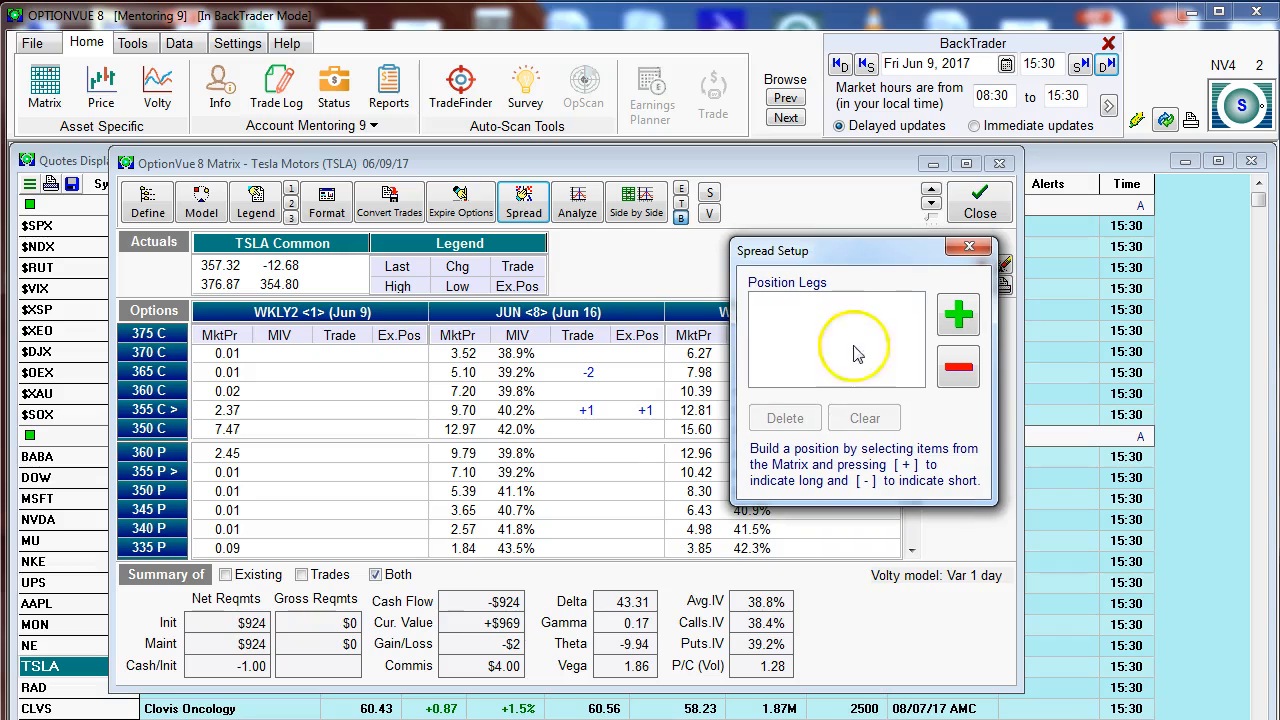
pyautogui.click(580, 412)
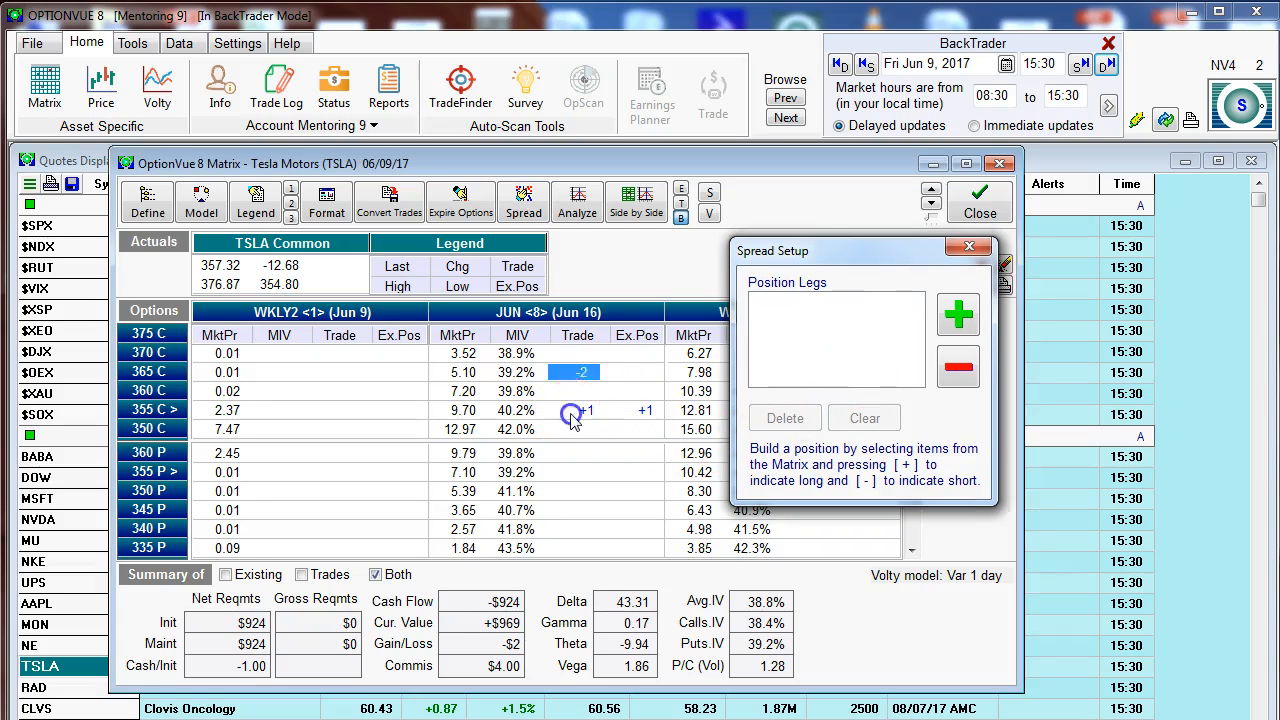
pyautogui.click(956, 316)
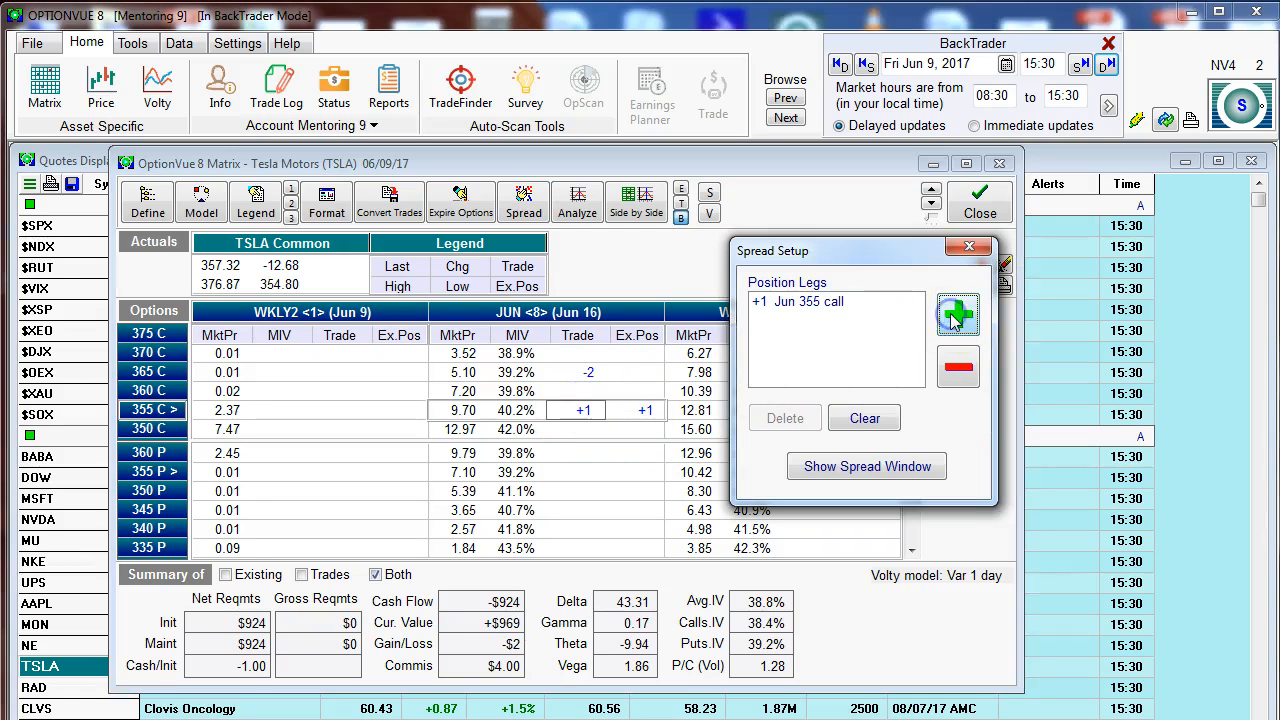
pyautogui.click(562, 376)
pyautogui.click(958, 368)
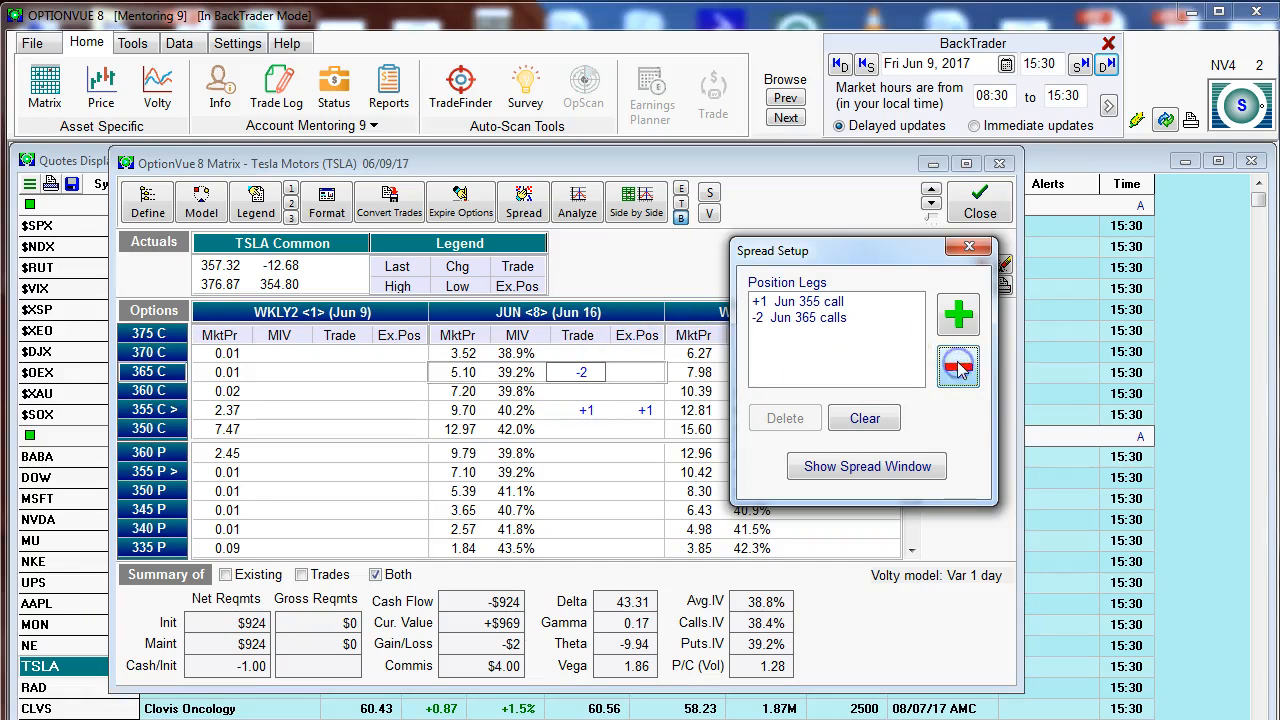
# Step: Show the spread window for the 1x355-2x365 calls, review its prices and Greeks, and close it
pyautogui.click(830, 470)
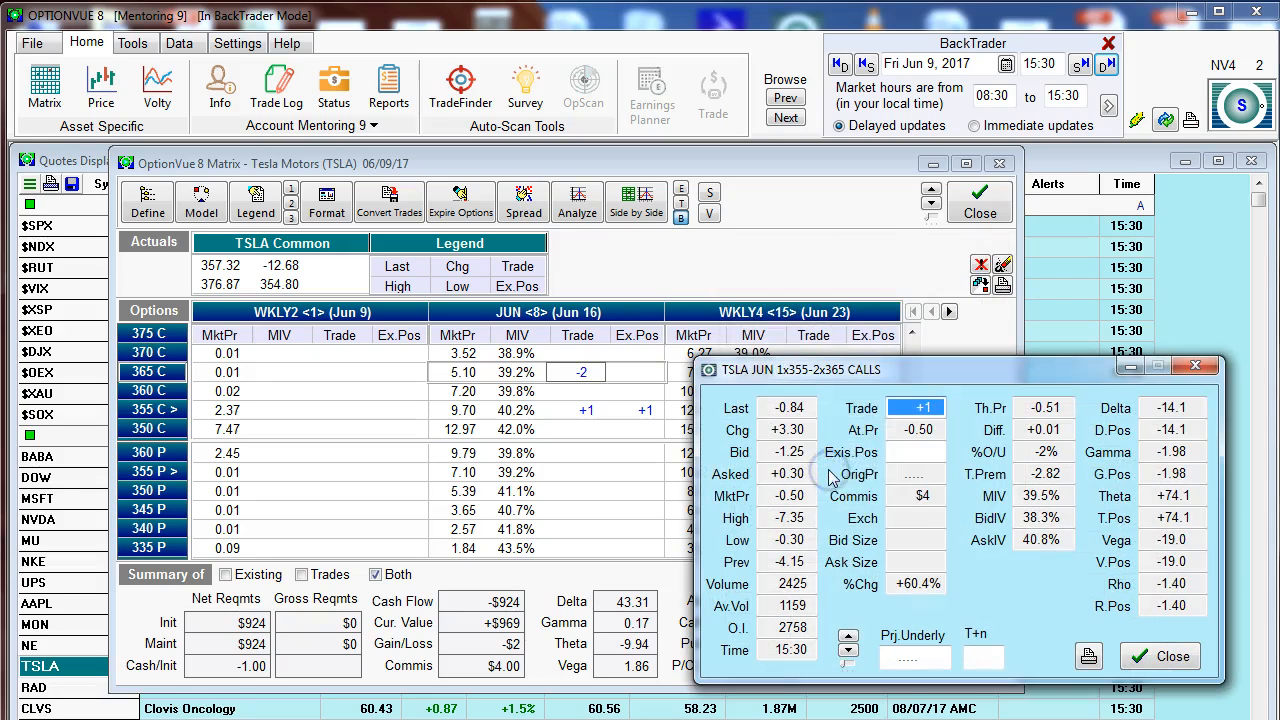
pyautogui.moveTo(873, 352); pyautogui.dragTo(773, 236)
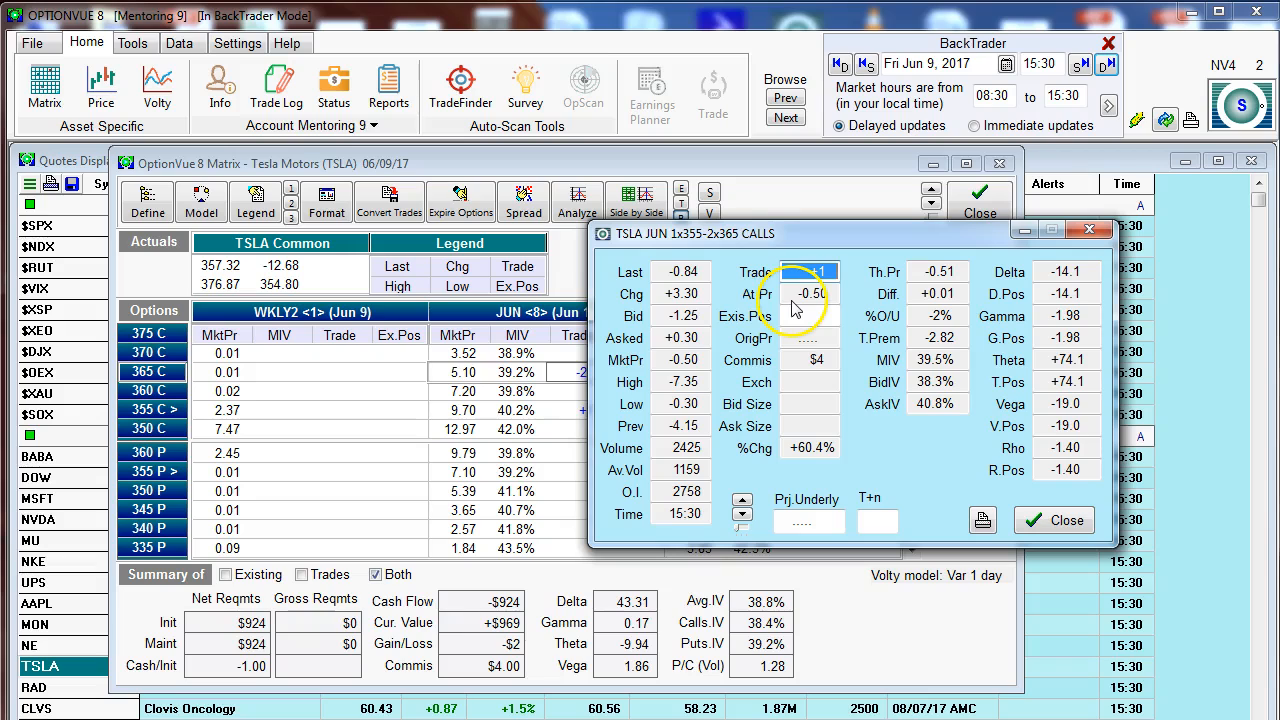
pyautogui.moveTo(790, 238); pyautogui.dragTo(843, 243)
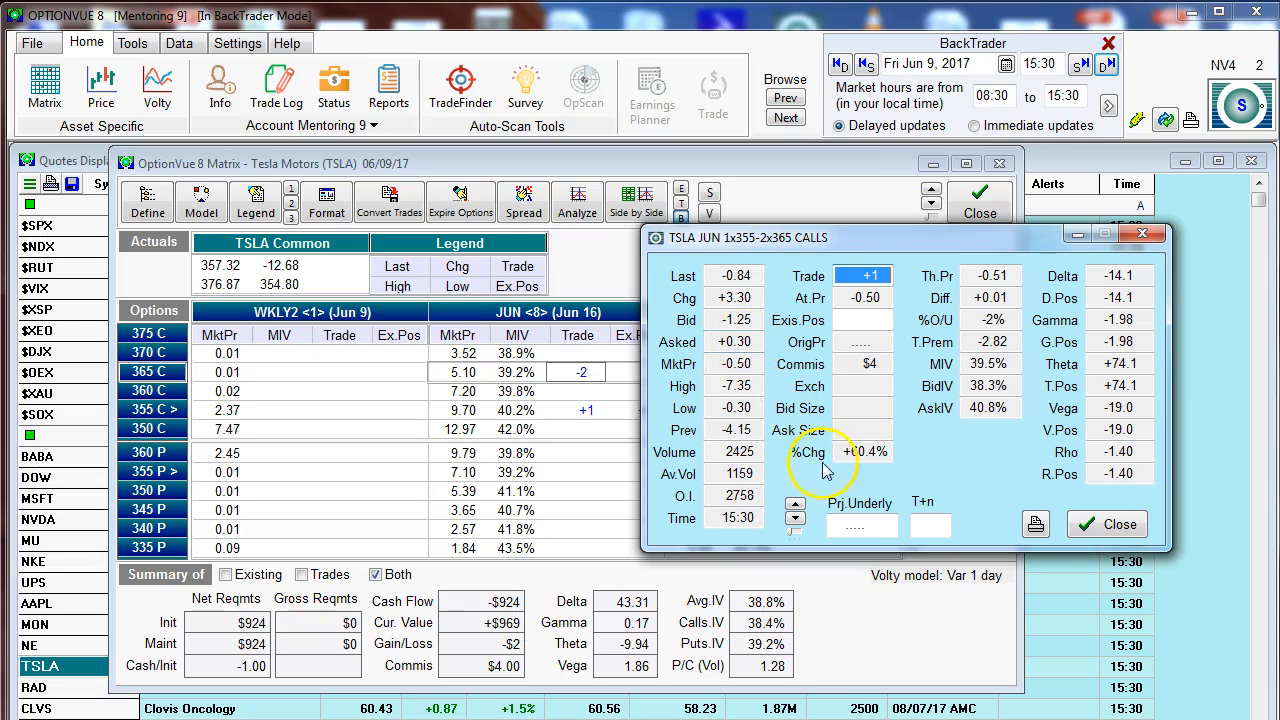
pyautogui.click(1104, 528)
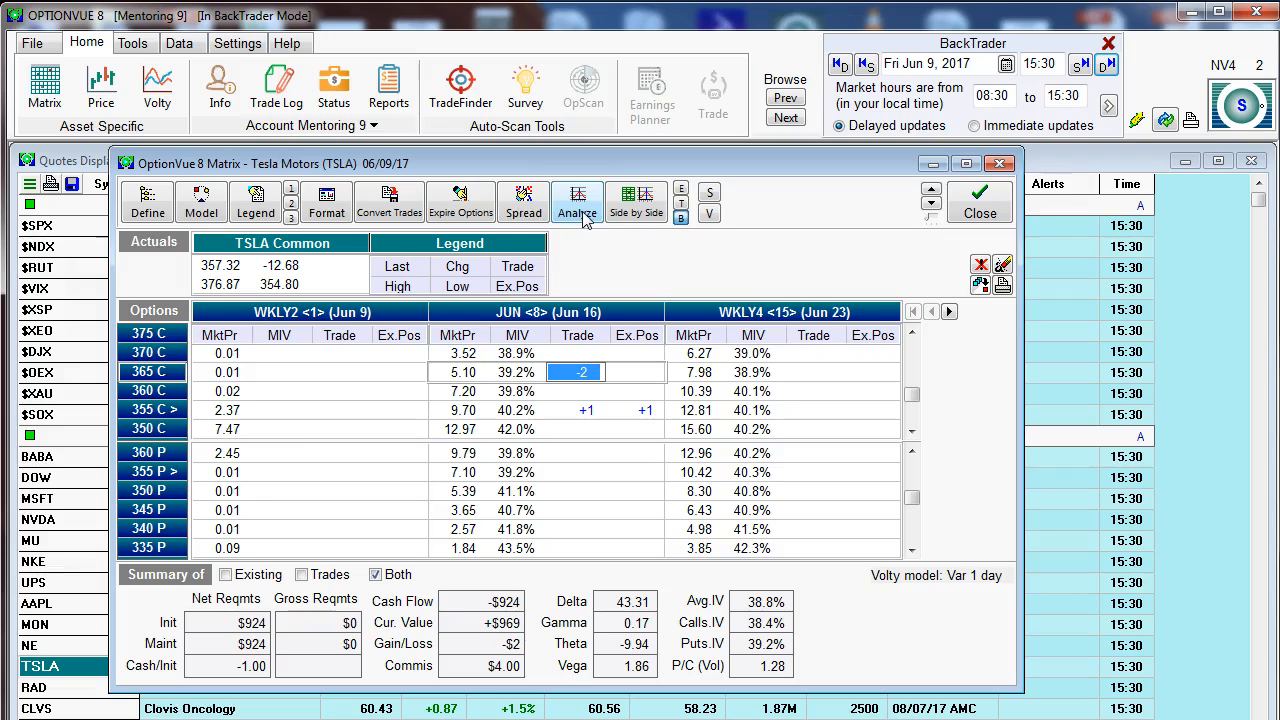
# Step: Compare the matrix summary for existing positions, for trades only, and for both combined
pyautogui.click(680, 193)
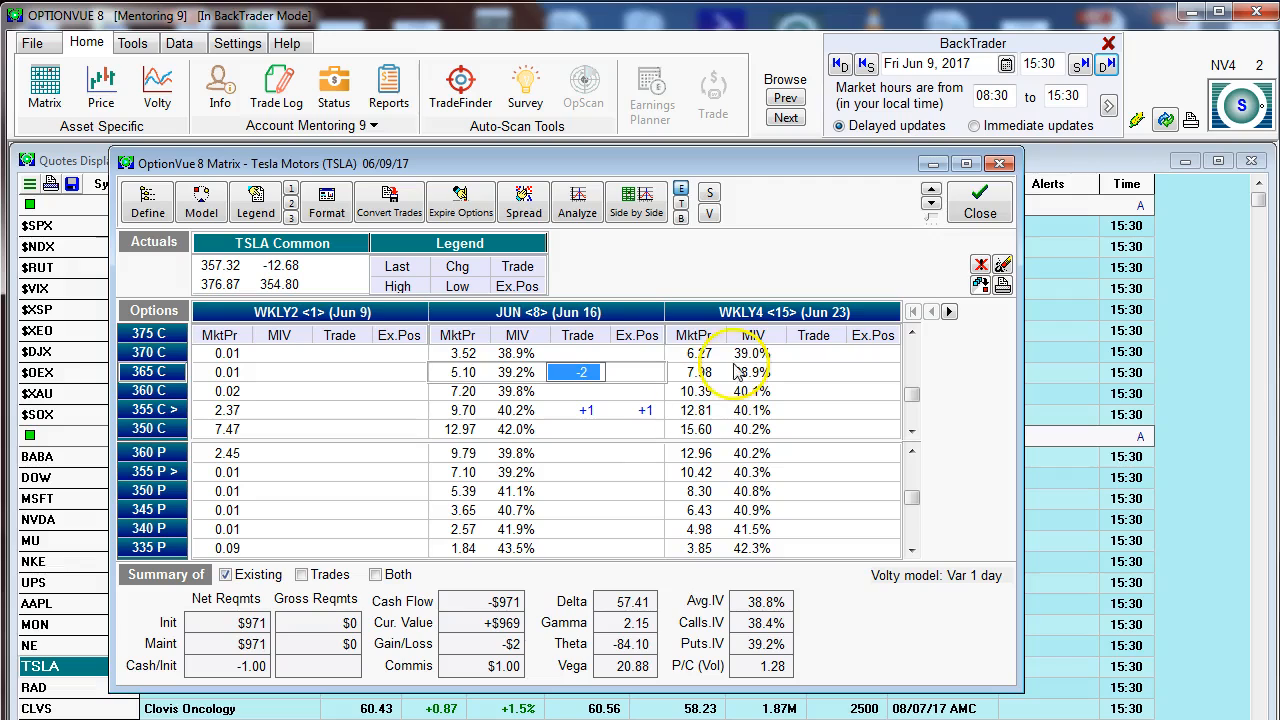
pyautogui.click(681, 204)
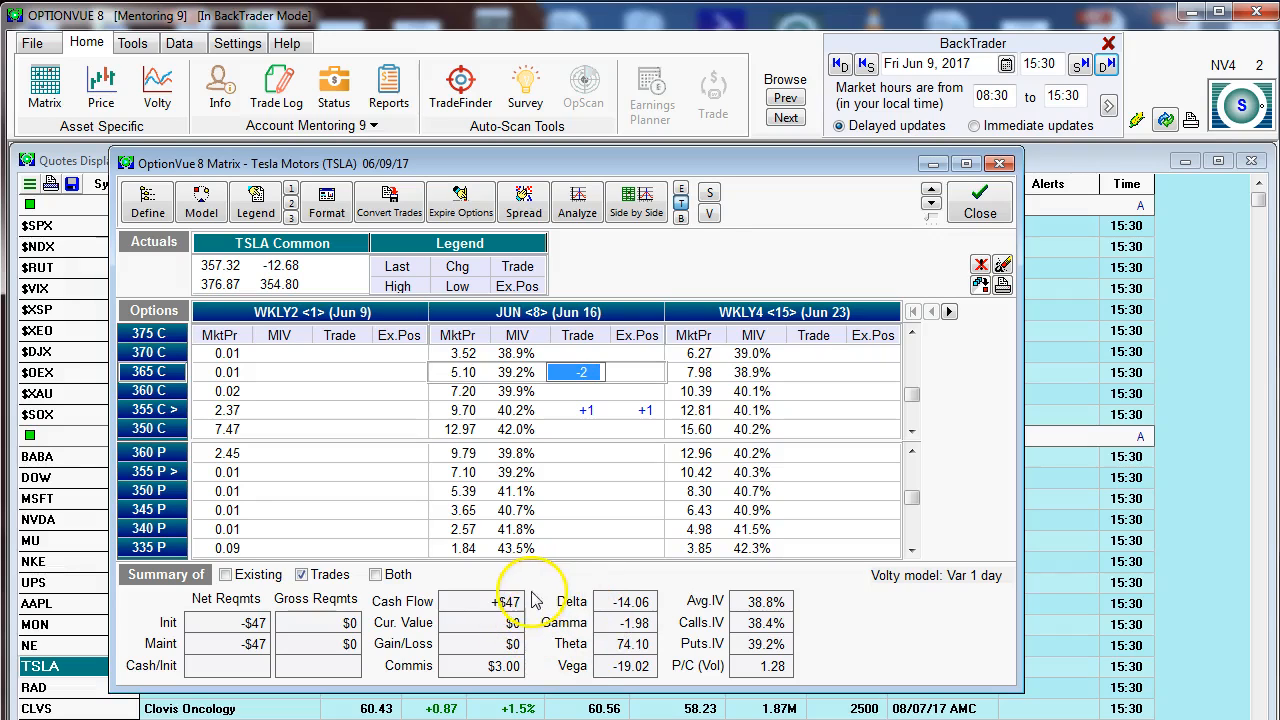
pyautogui.click(680, 218)
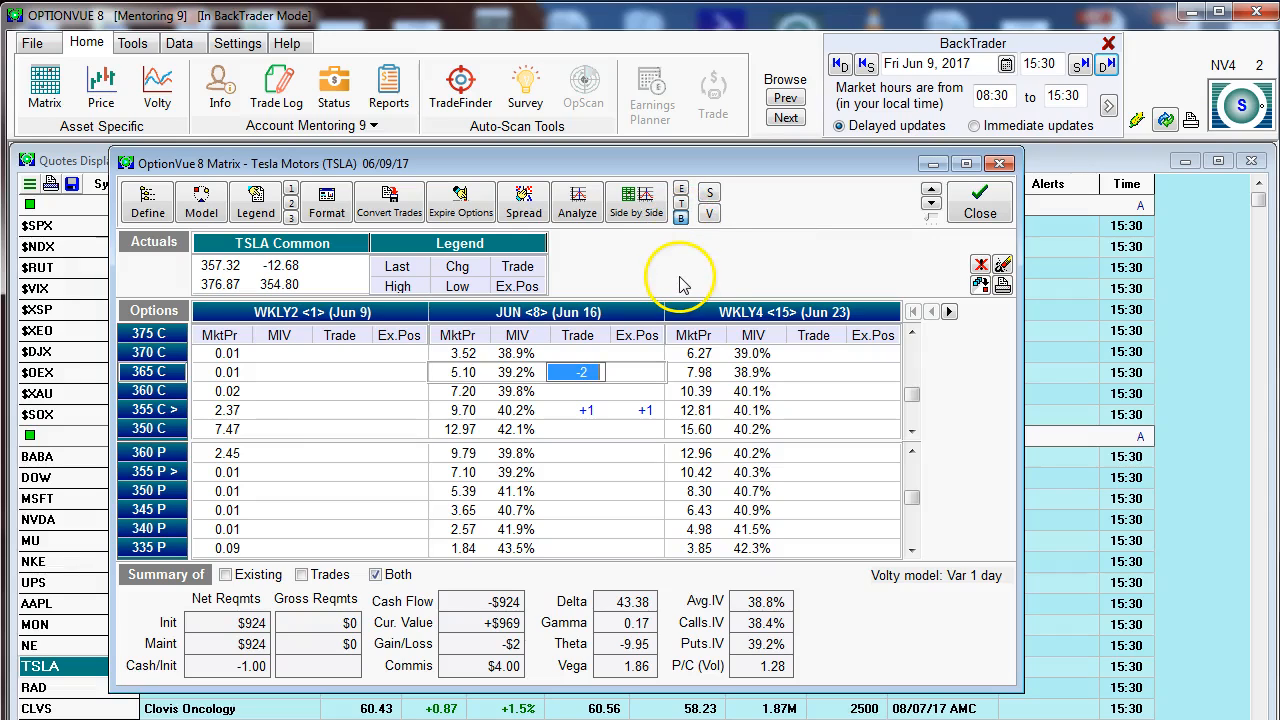
# Step: Turn on the Volty (SV) shading and inspect how it colors the call strikes up to 415
pyautogui.click(710, 194)
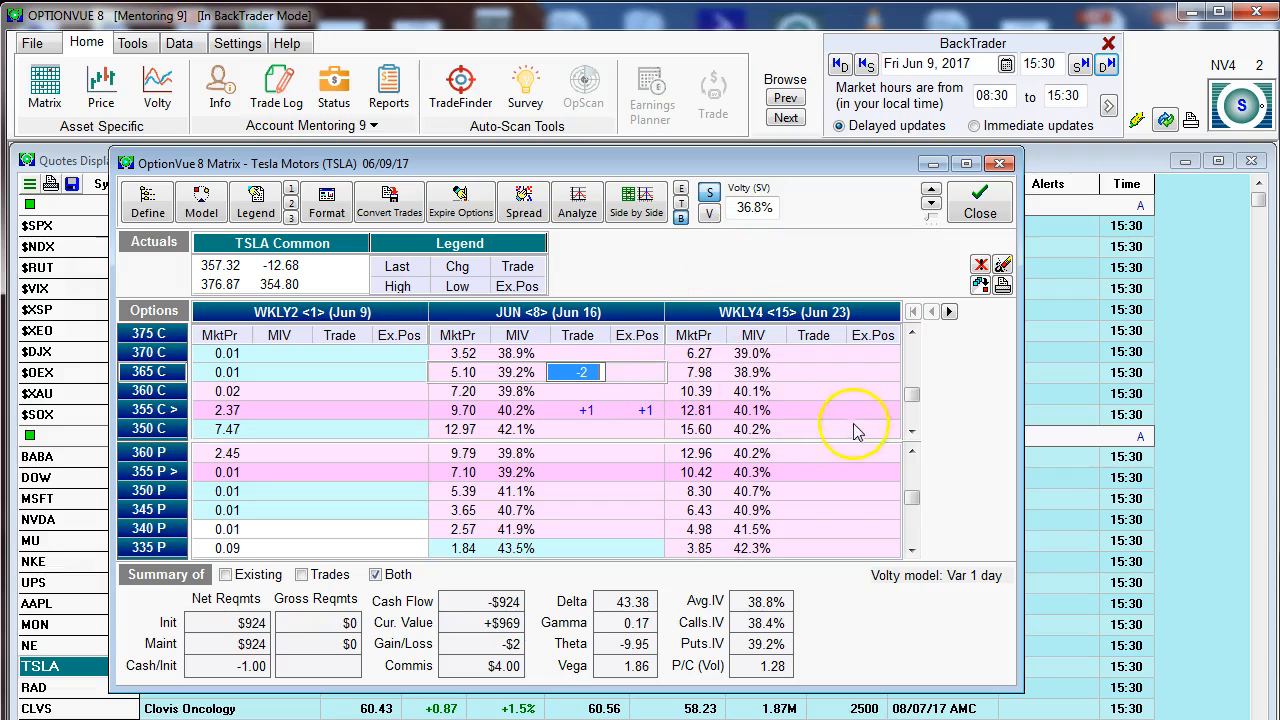
pyautogui.click(914, 390)
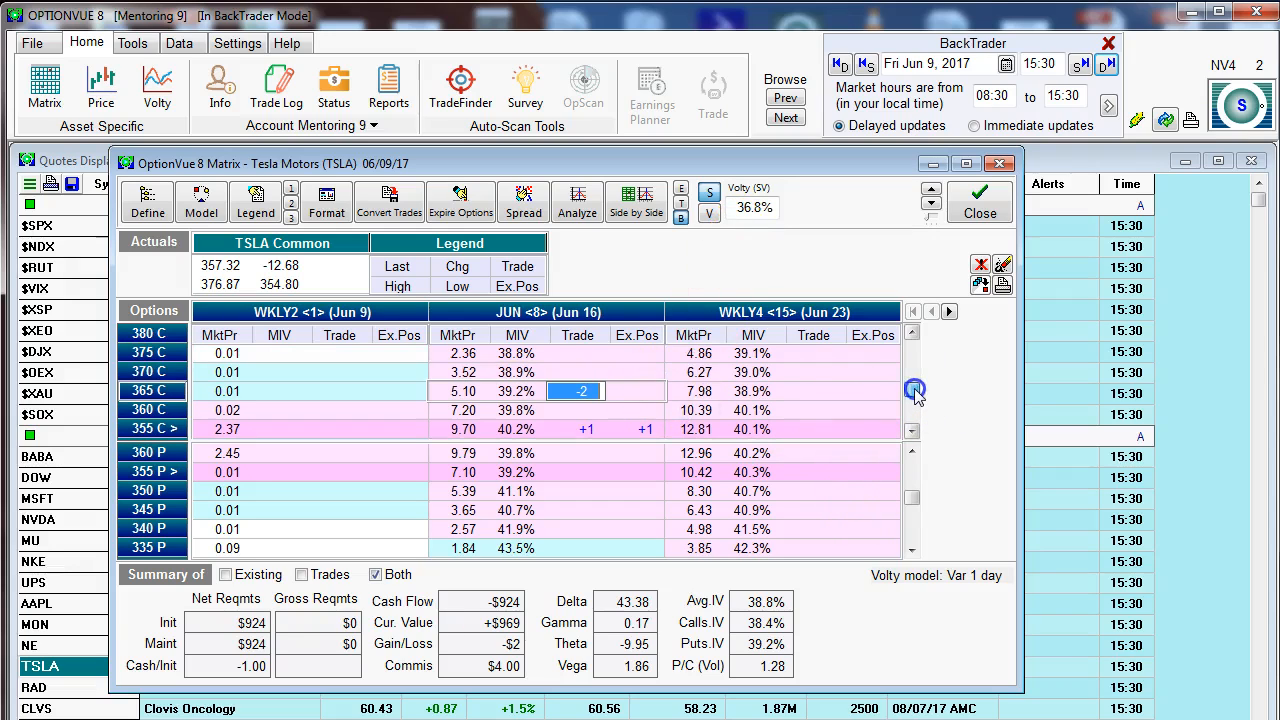
pyautogui.click(915, 390)
pyautogui.moveTo(918, 388)
pyautogui.mouseDown()
pyautogui.moveTo(920, 361)
pyautogui.moveTo(932, 393)
pyautogui.mouseUp()
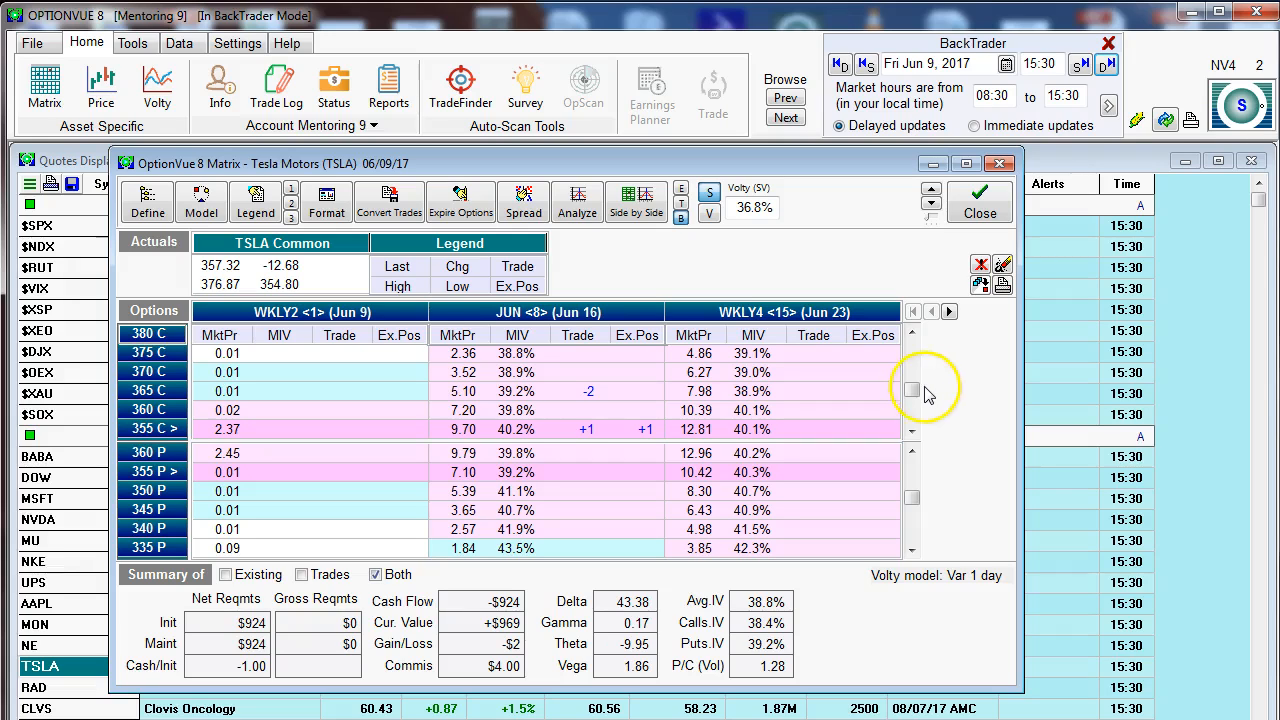
pyautogui.moveTo(921, 391); pyautogui.dragTo(925, 358)
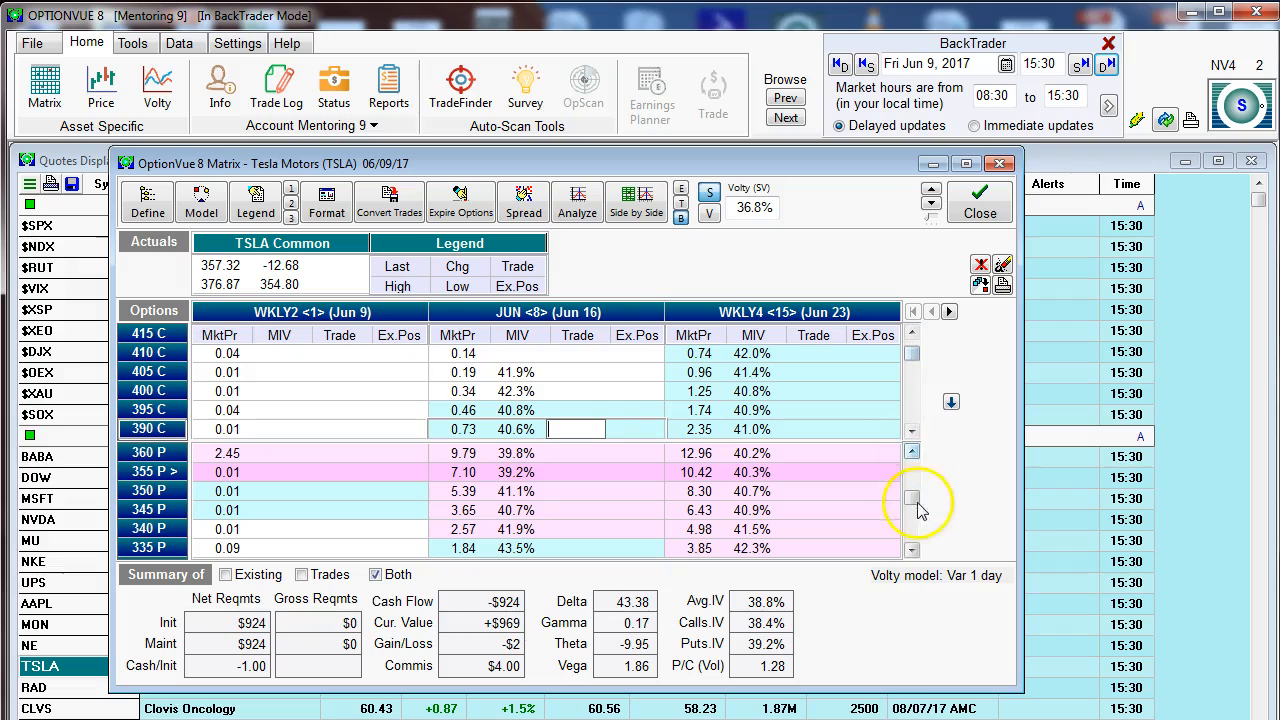
pyautogui.moveTo(911, 503)
pyautogui.mouseDown()
pyautogui.moveTo(916, 530)
pyautogui.moveTo(913, 498)
pyautogui.mouseUp()
pyautogui.moveTo(912, 355); pyautogui.dragTo(920, 393)
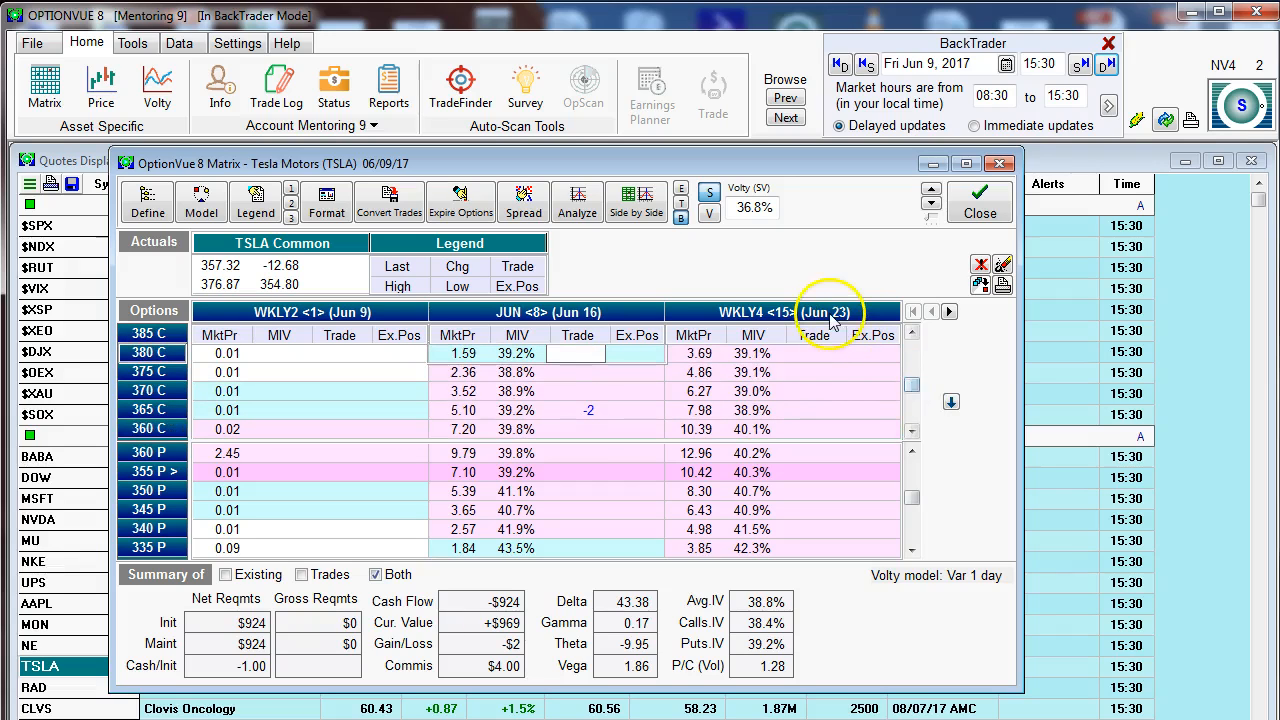
pyautogui.click(911, 434)
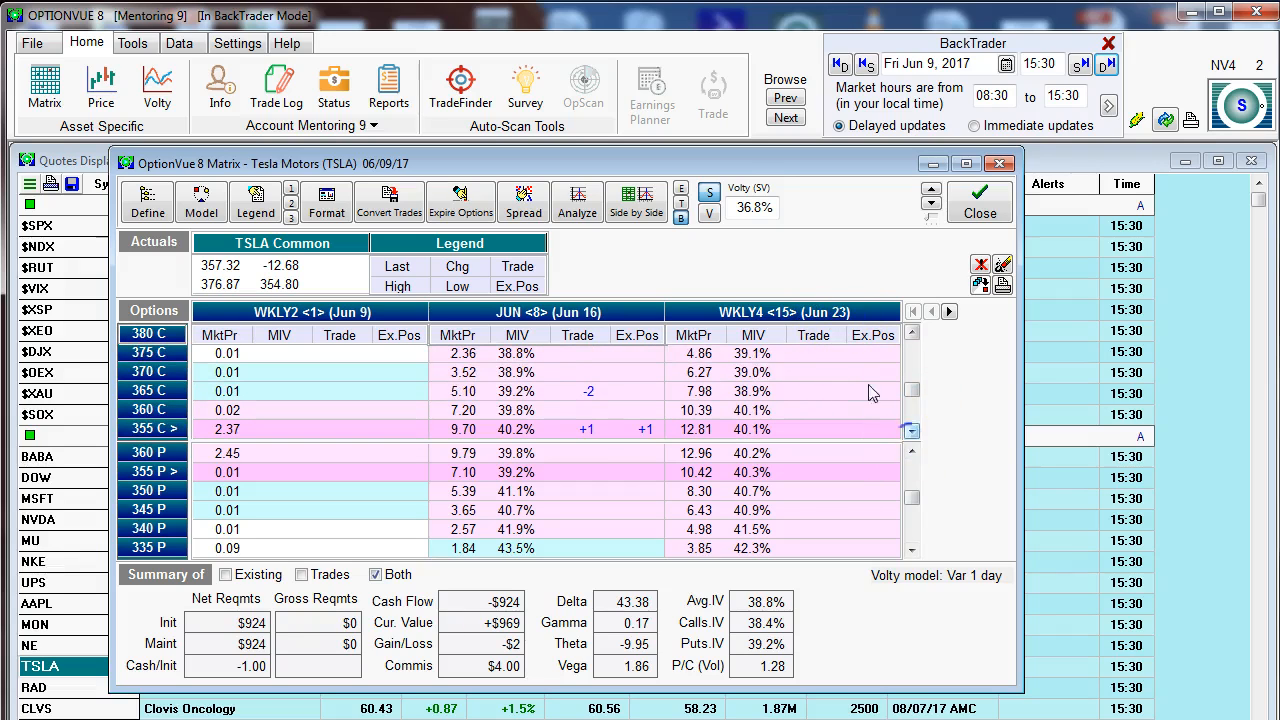
# Step: Set the Volty (SV) value to 15% to see its effect on the shaded ranges
pyautogui.doubleClick(752, 208)
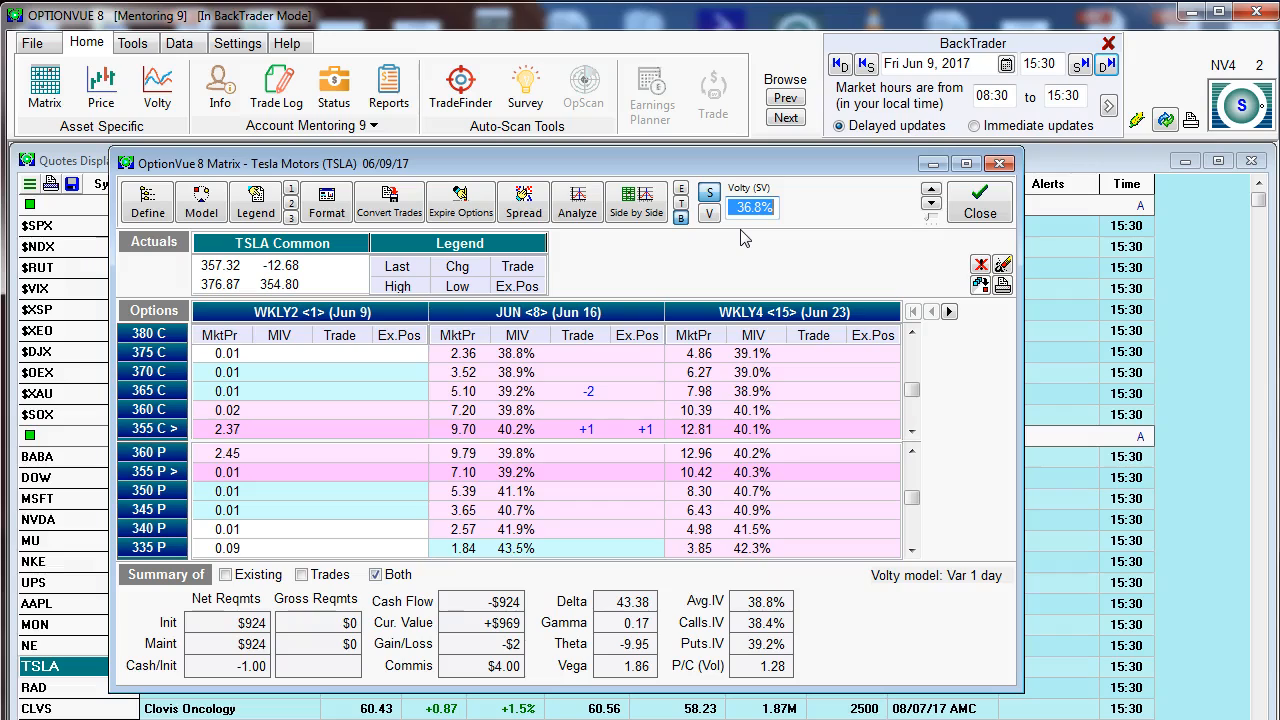
pyautogui.write('15')
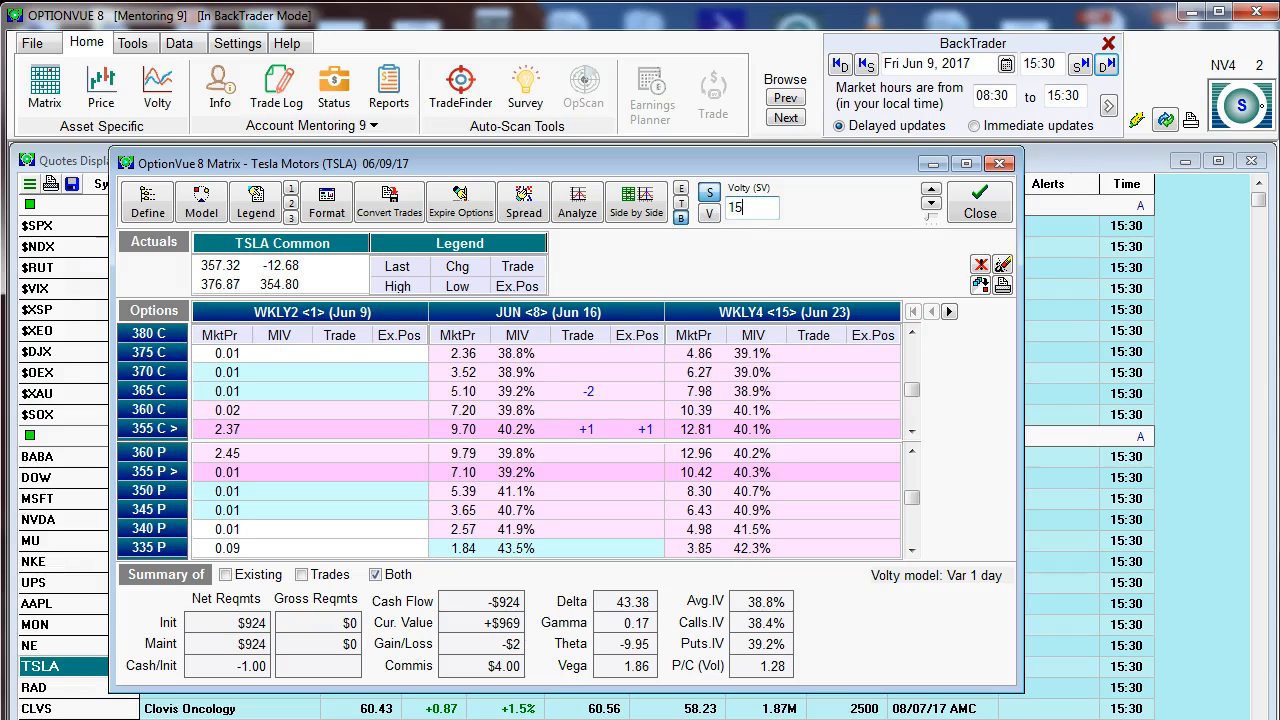
pyautogui.press('Return')
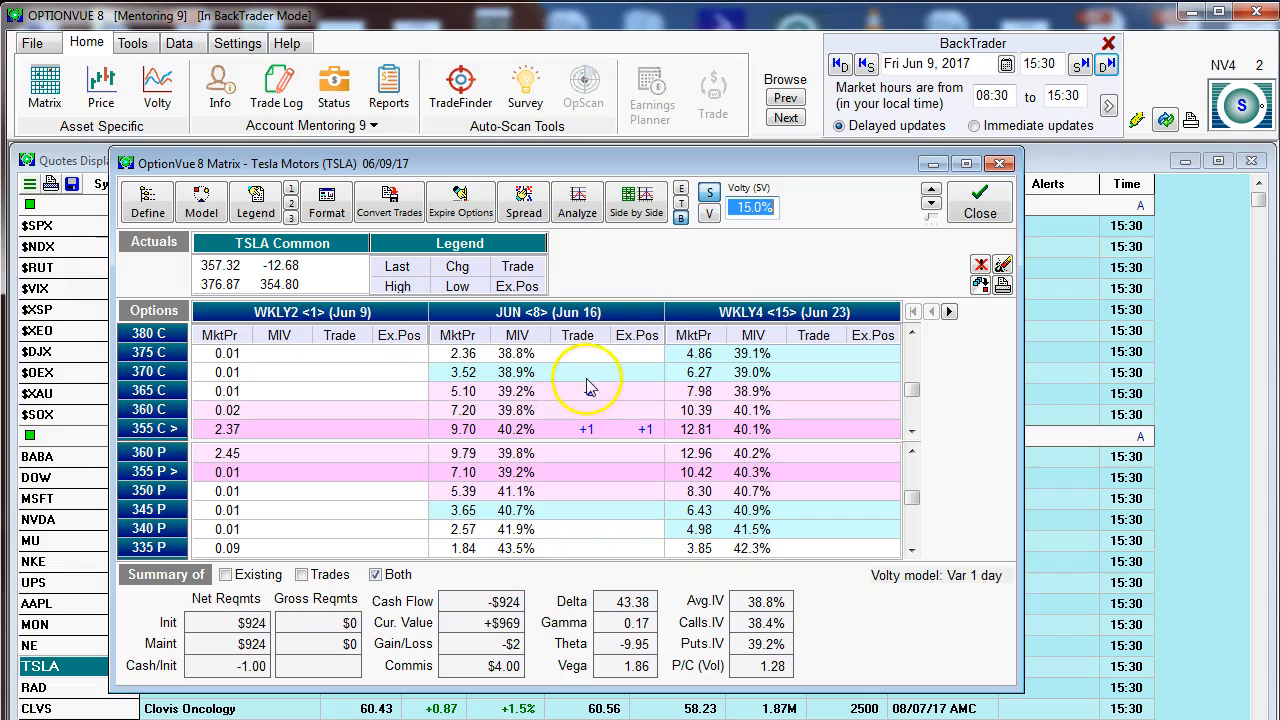
# Step: Set the Volty (SV) value to 30%
pyautogui.write('30')
pyautogui.press('Return')
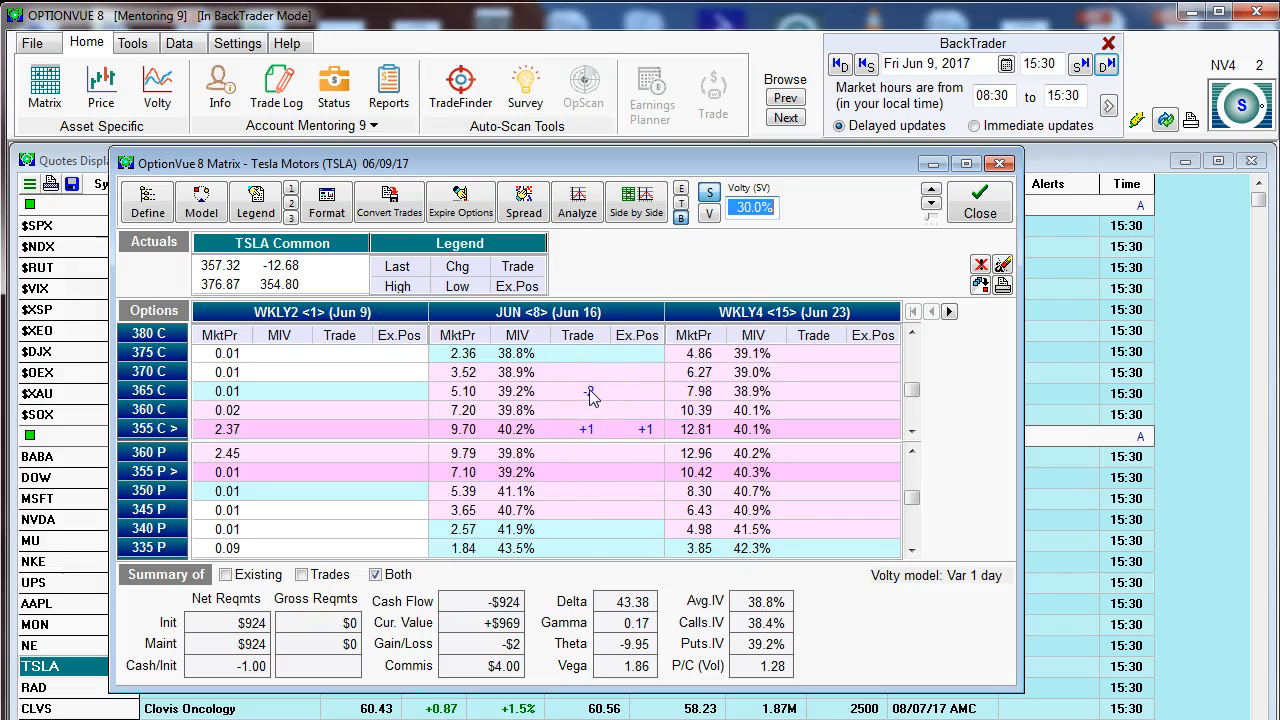
pyautogui.click(710, 216)
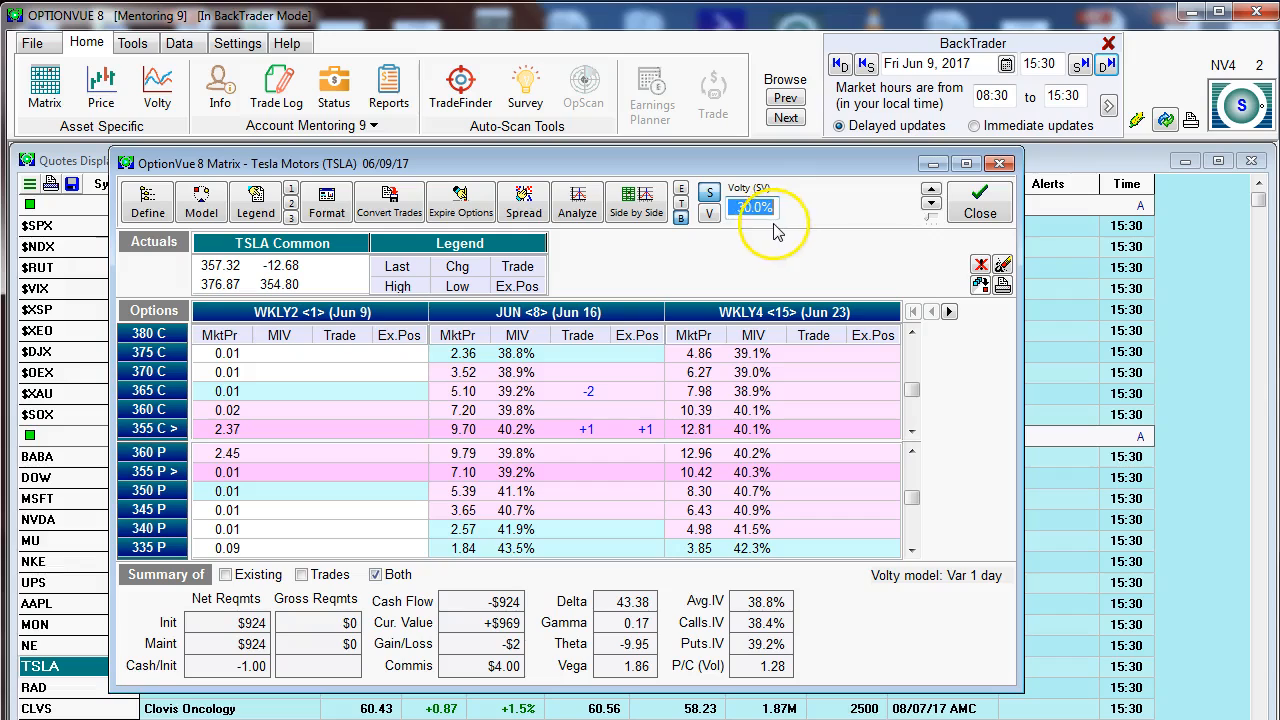
# Step: Clear all entered trades from the TSLA matrix, keeping the existing positions
pyautogui.click(1003, 268)
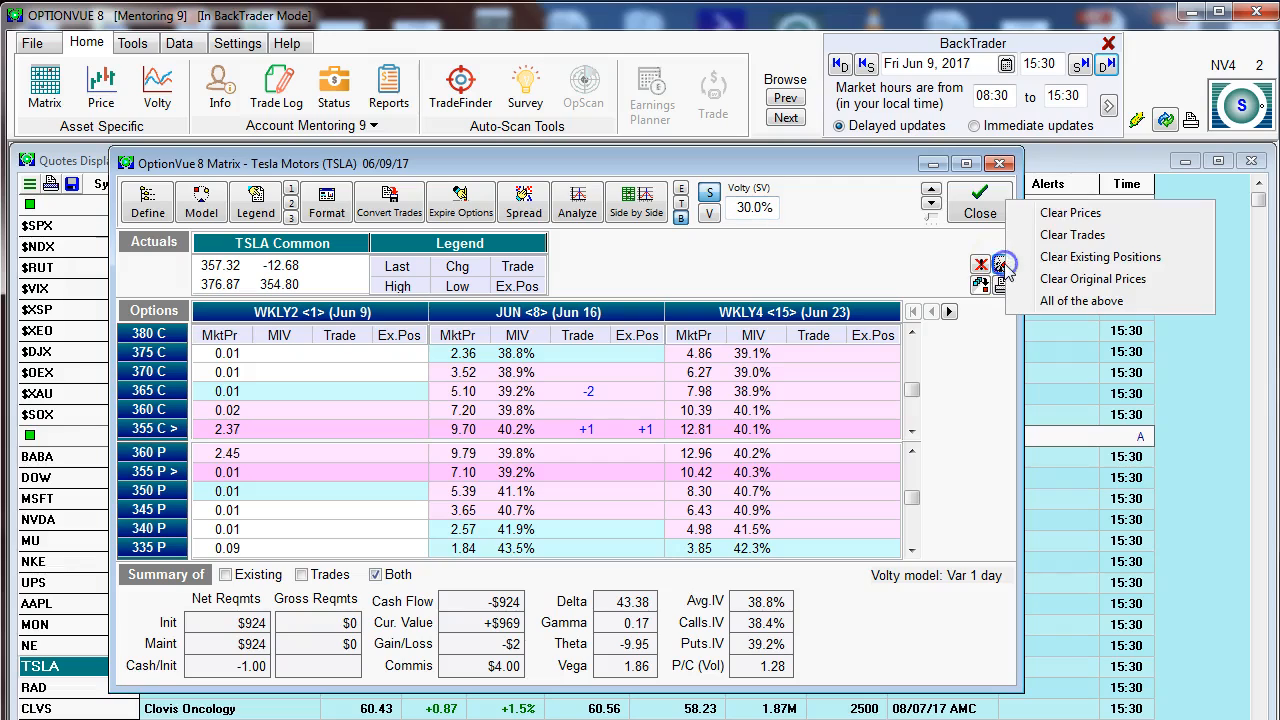
pyautogui.click(1072, 236)
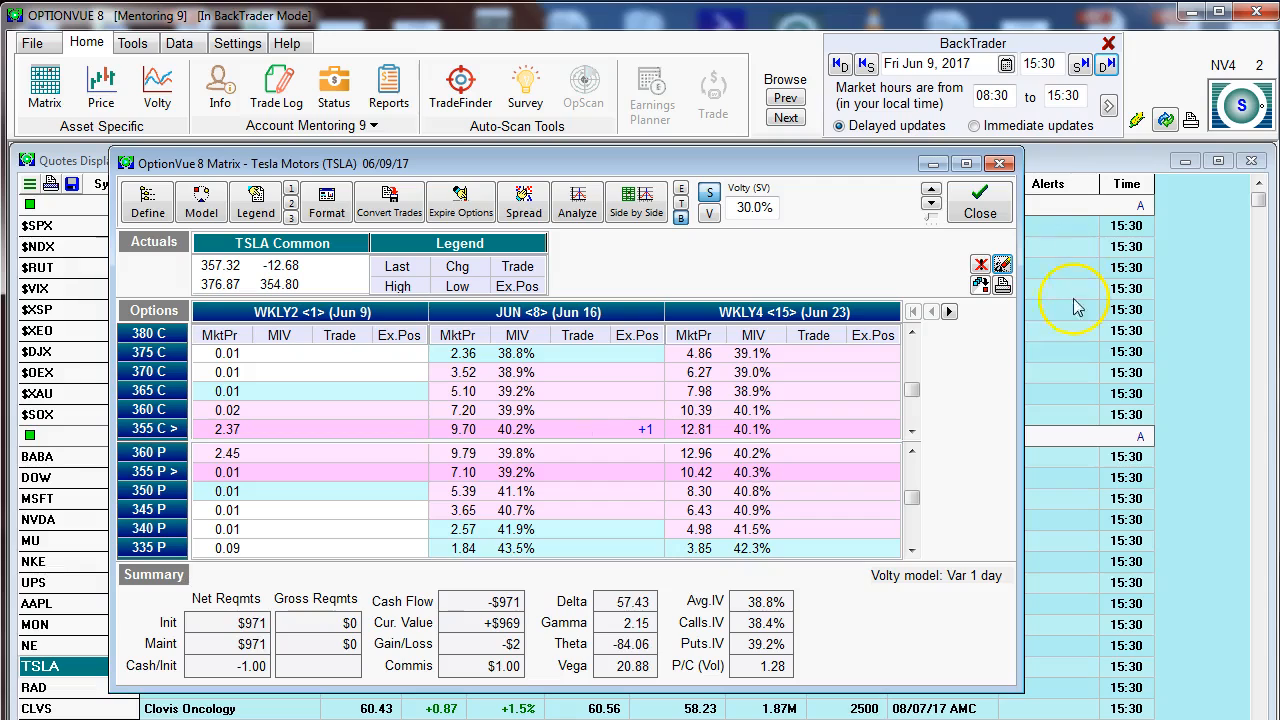
# Step: Create the closing trade for the existing June 355 call position, and delete that -1 trade again
pyautogui.click(980, 287)
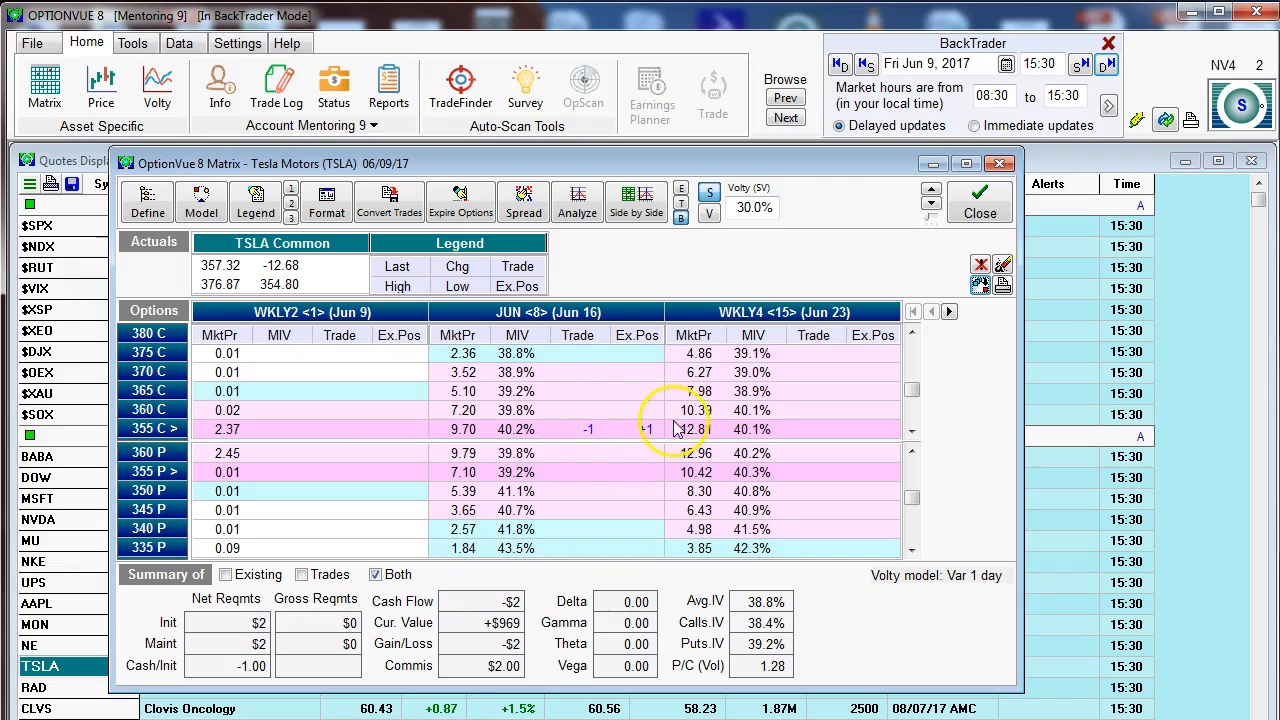
pyautogui.click(592, 433)
pyautogui.press('Delete')
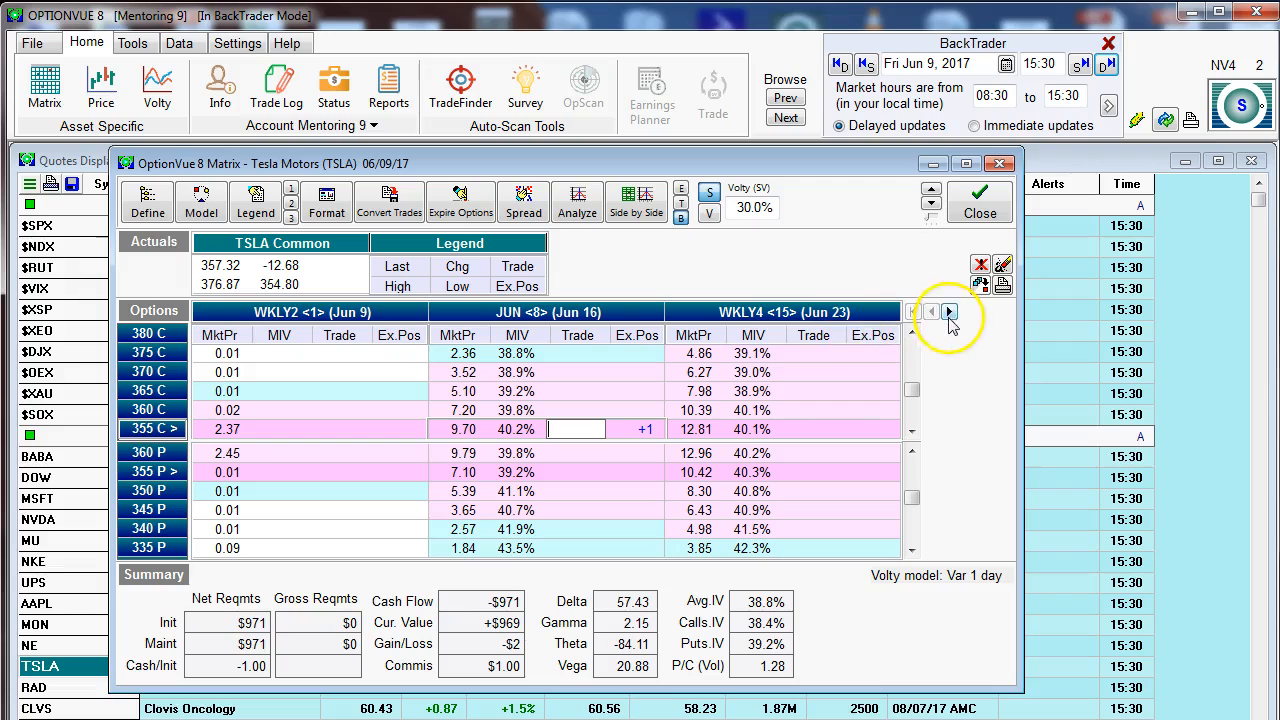